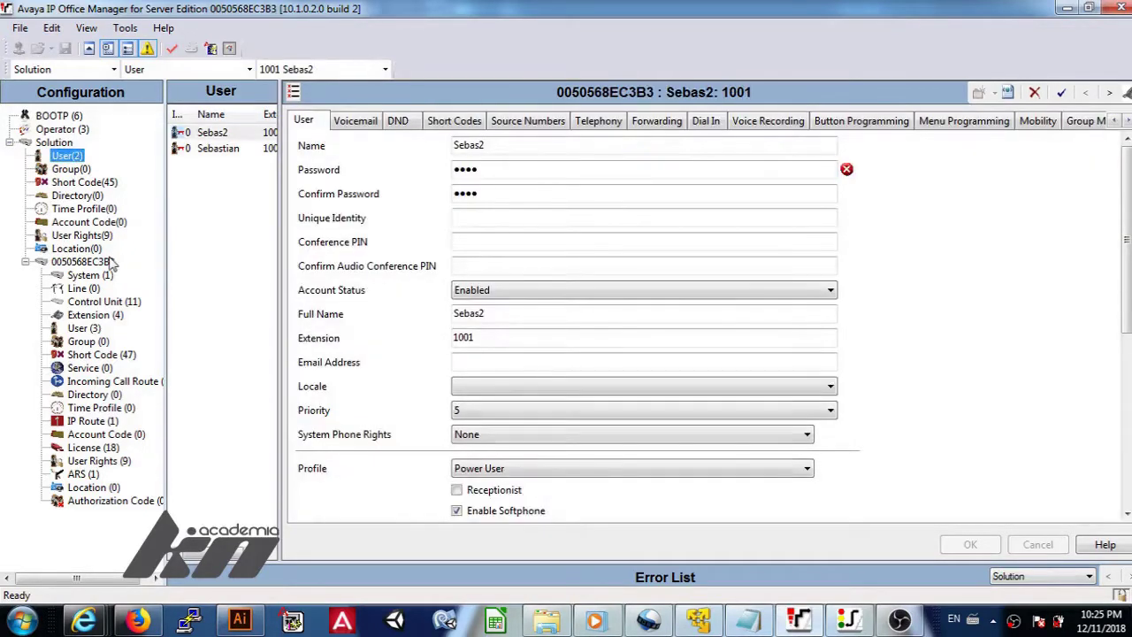
# Review the server's System and Extension entries, then display its list of three users.
pyautogui.click(101, 277)
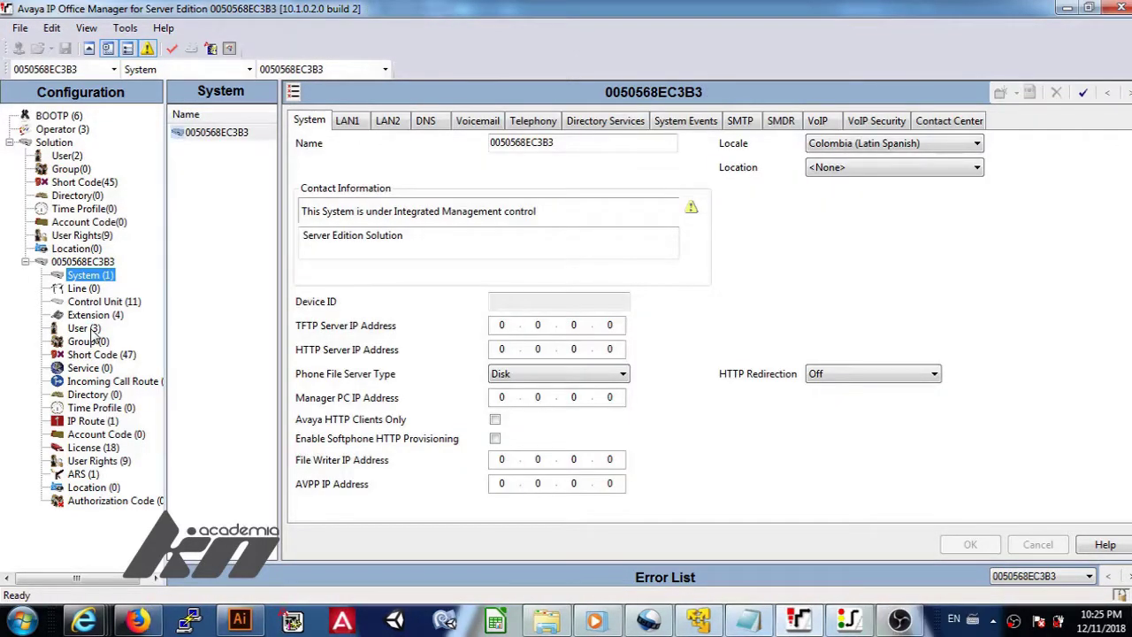
pyautogui.click(89, 316)
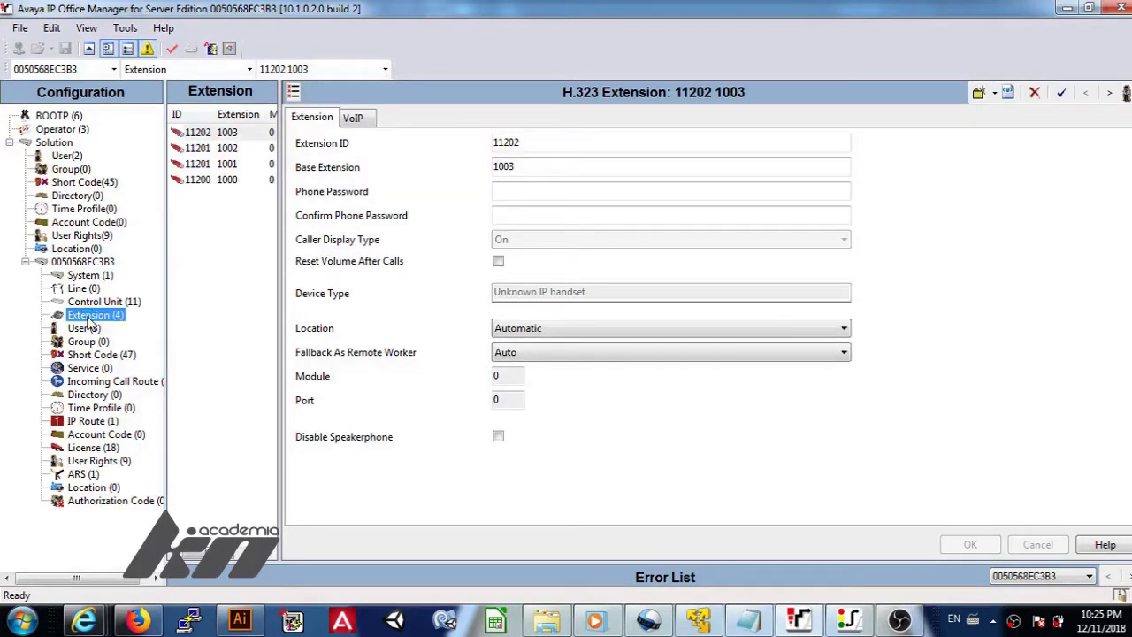
pyautogui.click(82, 329)
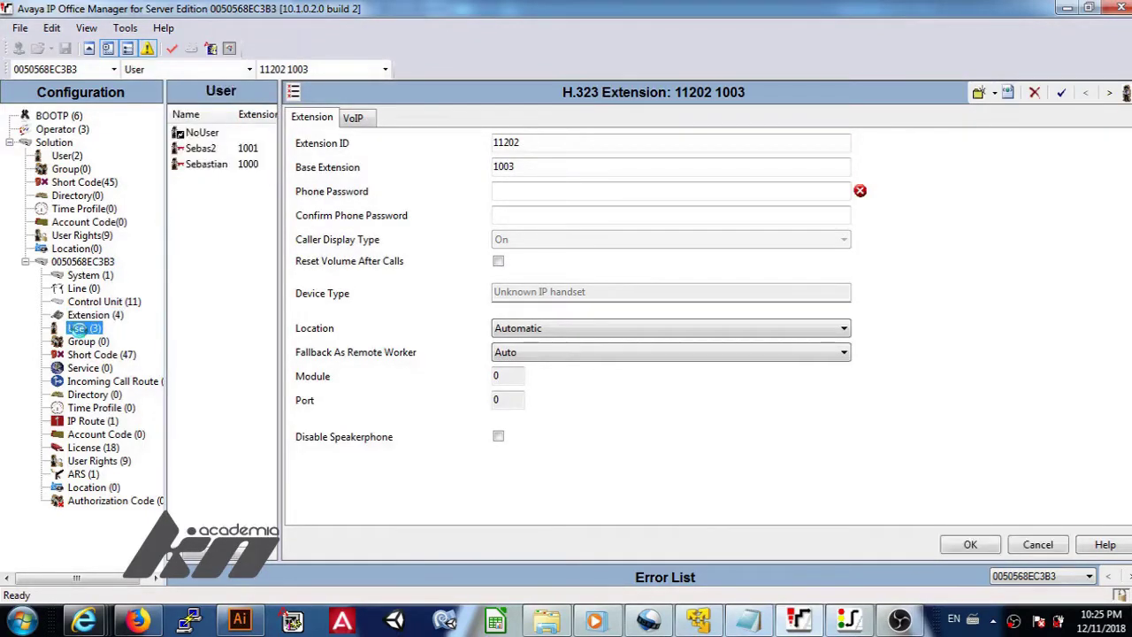
# Create a new user named KNacademia and enter and confirm its password.
pyautogui.rightClick(220, 256)
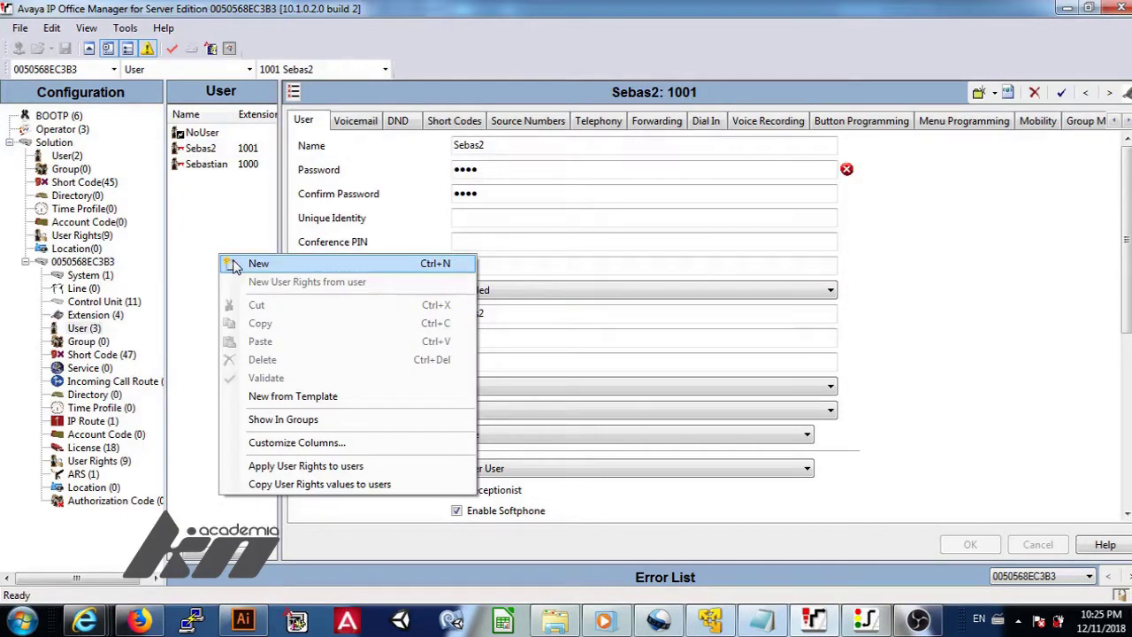
pyautogui.click(258, 264)
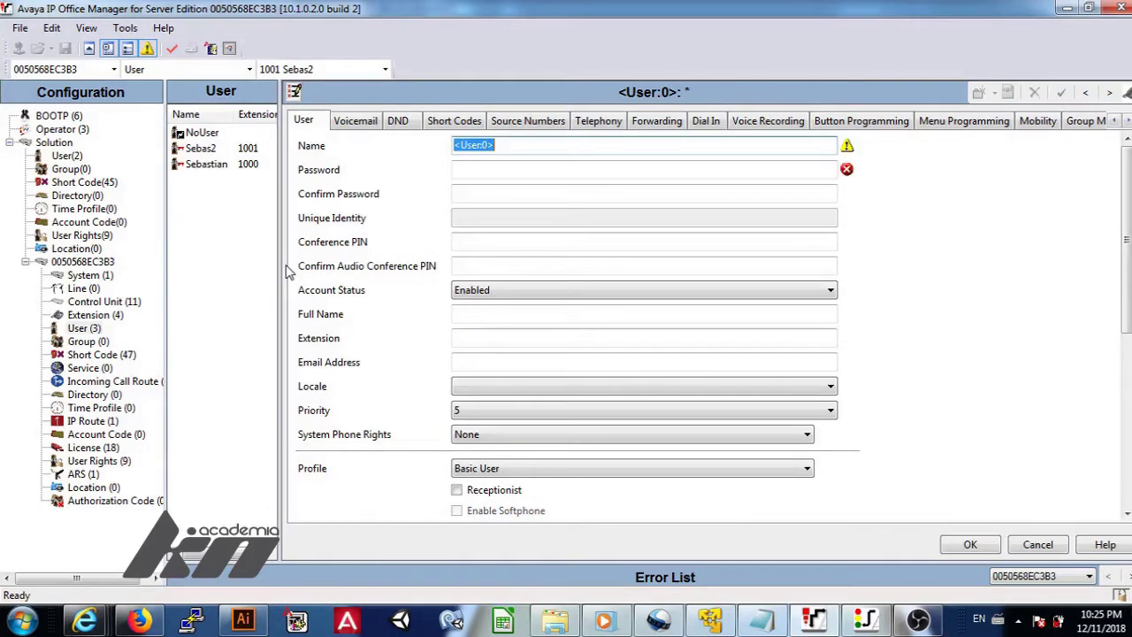
pyautogui.write('KNacademi')
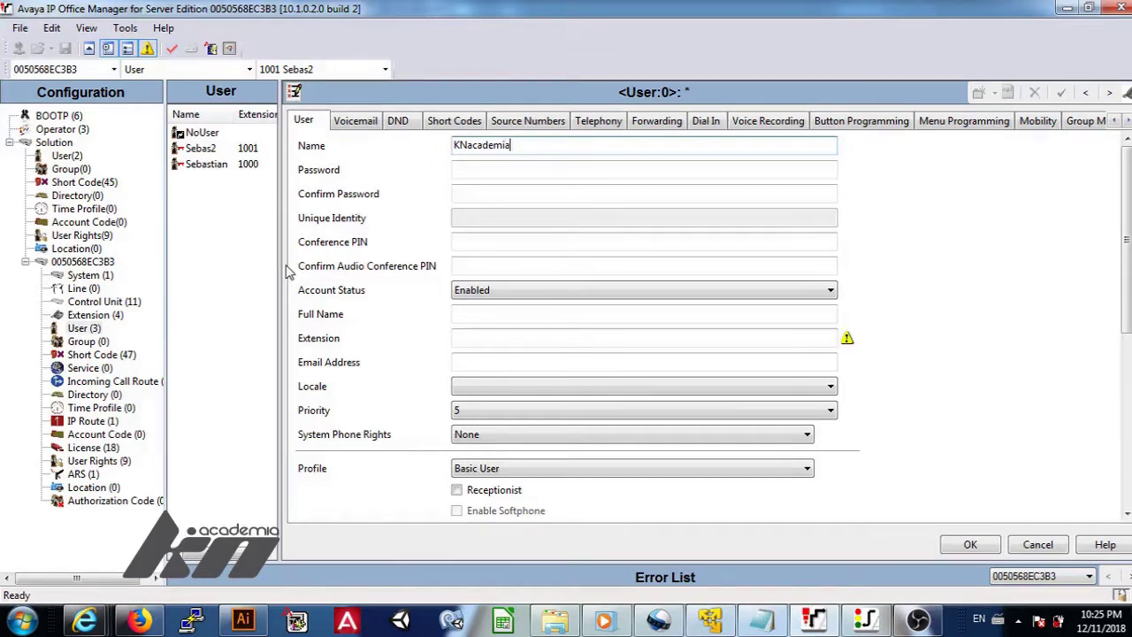
pyautogui.write('a')
pyautogui.click(467, 172)
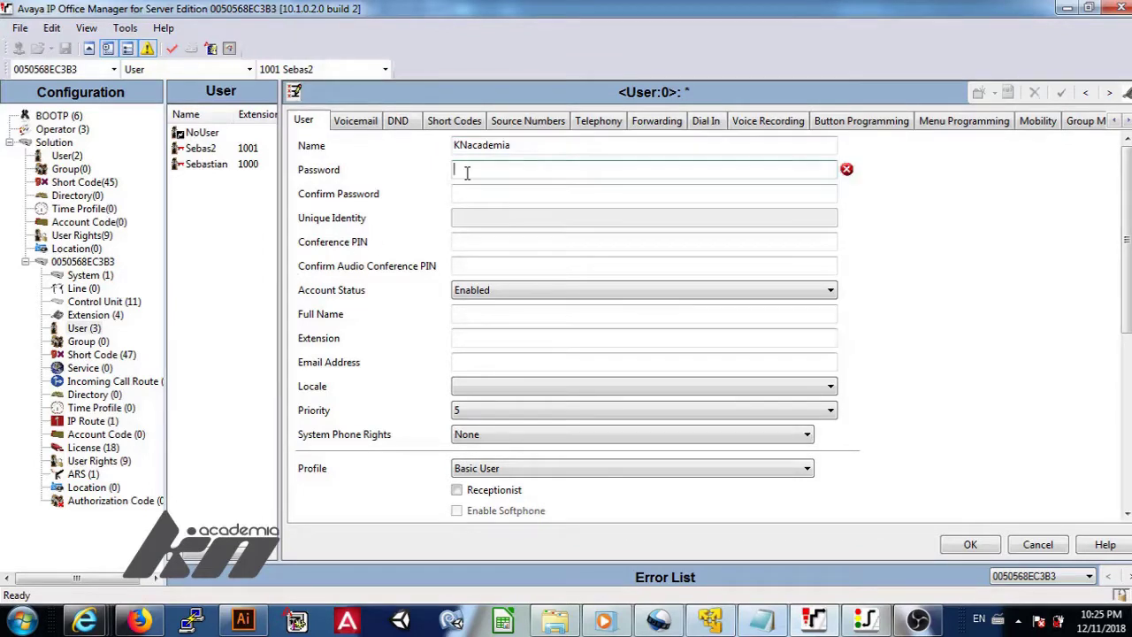
pyautogui.write('1')
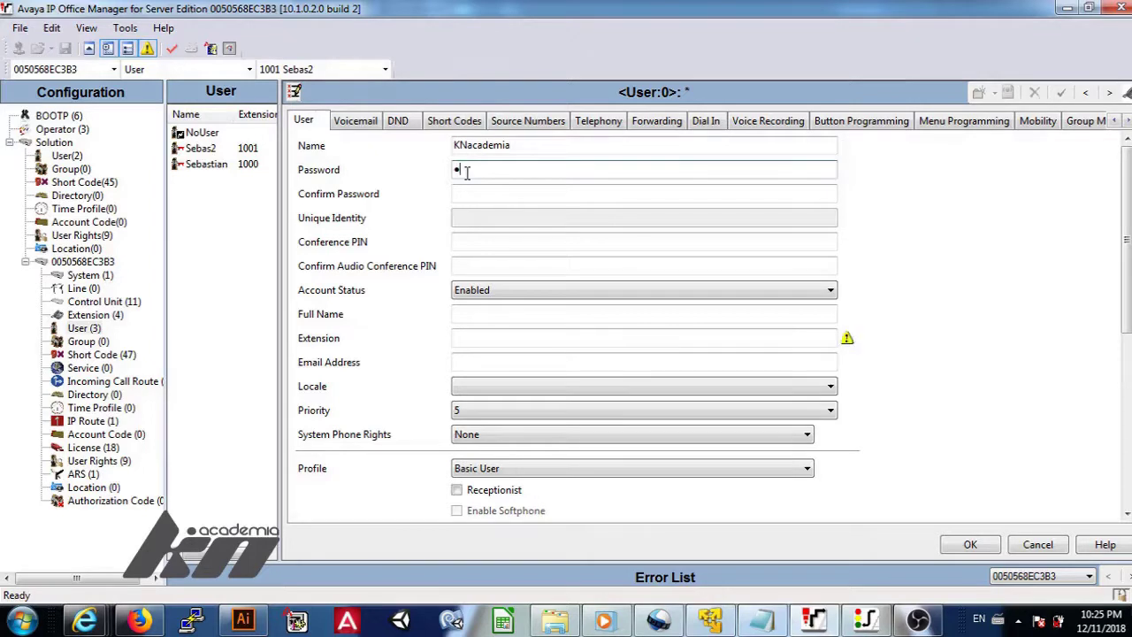
pyautogui.write('234')
pyautogui.click(461, 193)
pyautogui.write('123')
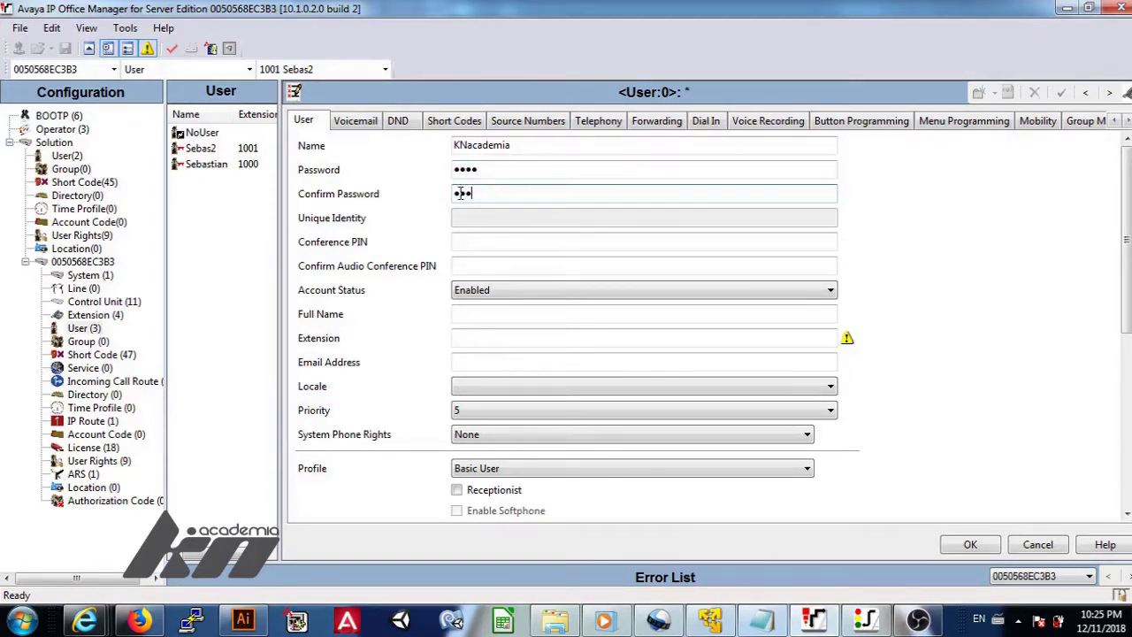
# Enter and confirm the user's audio conference PIN.
pyautogui.press('Tab')
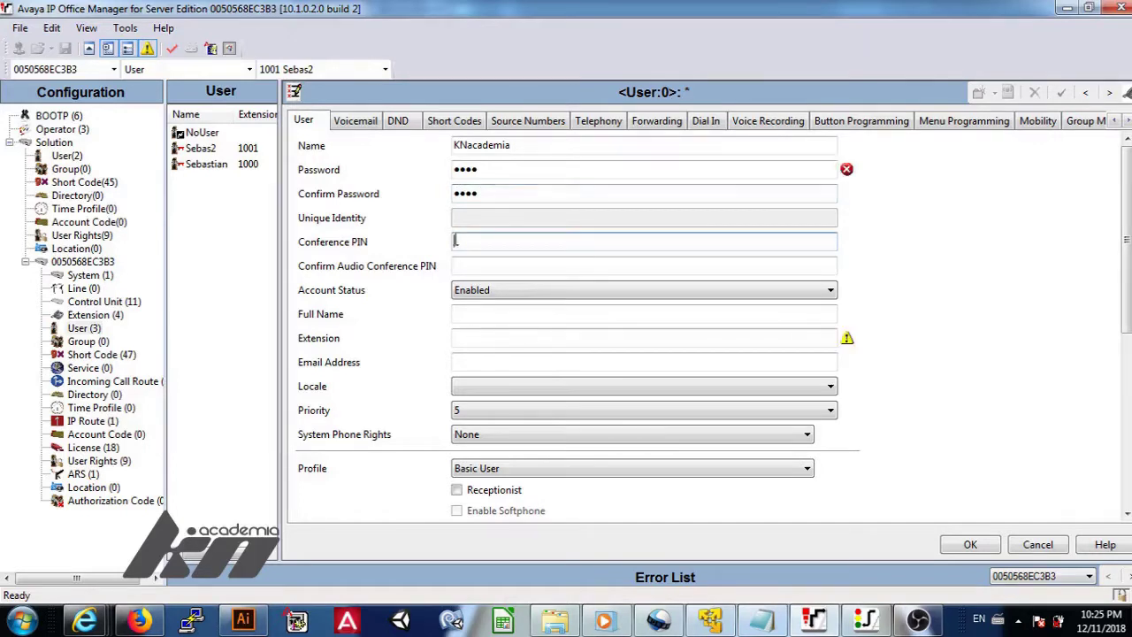
pyautogui.write('123')
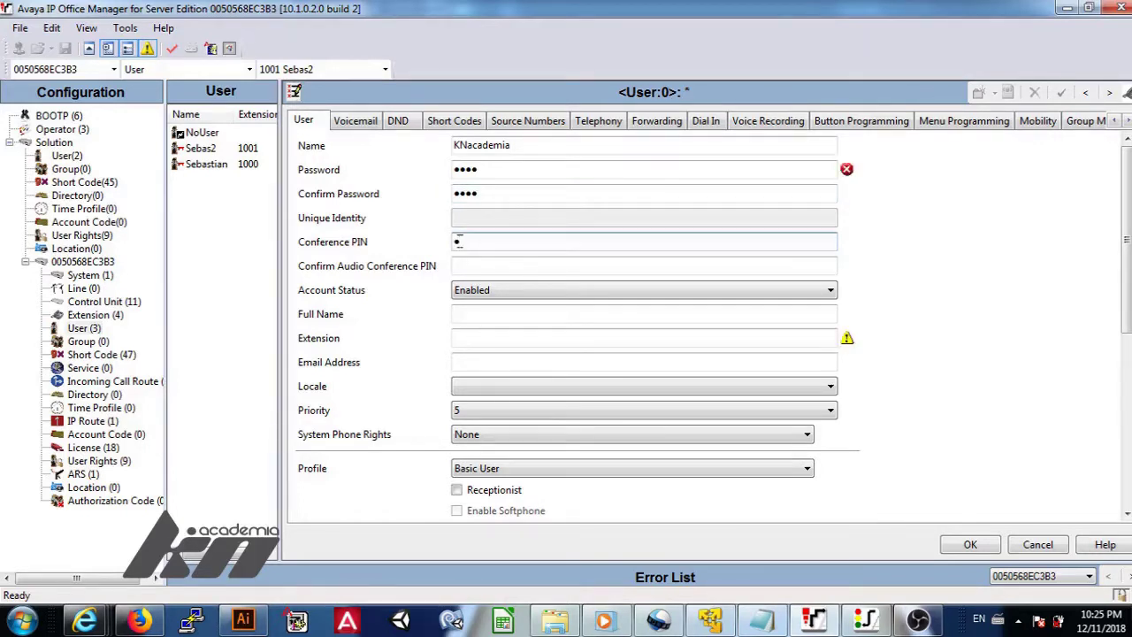
pyautogui.write('4')
pyautogui.press('Tab')
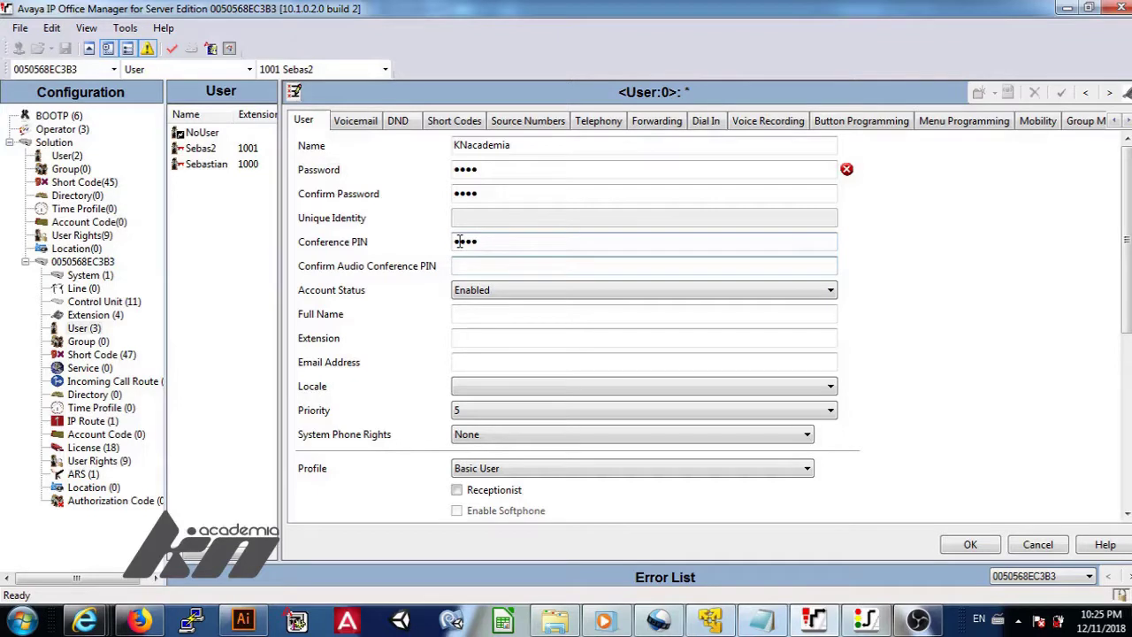
pyautogui.write('1234')
pyautogui.press('Tab')
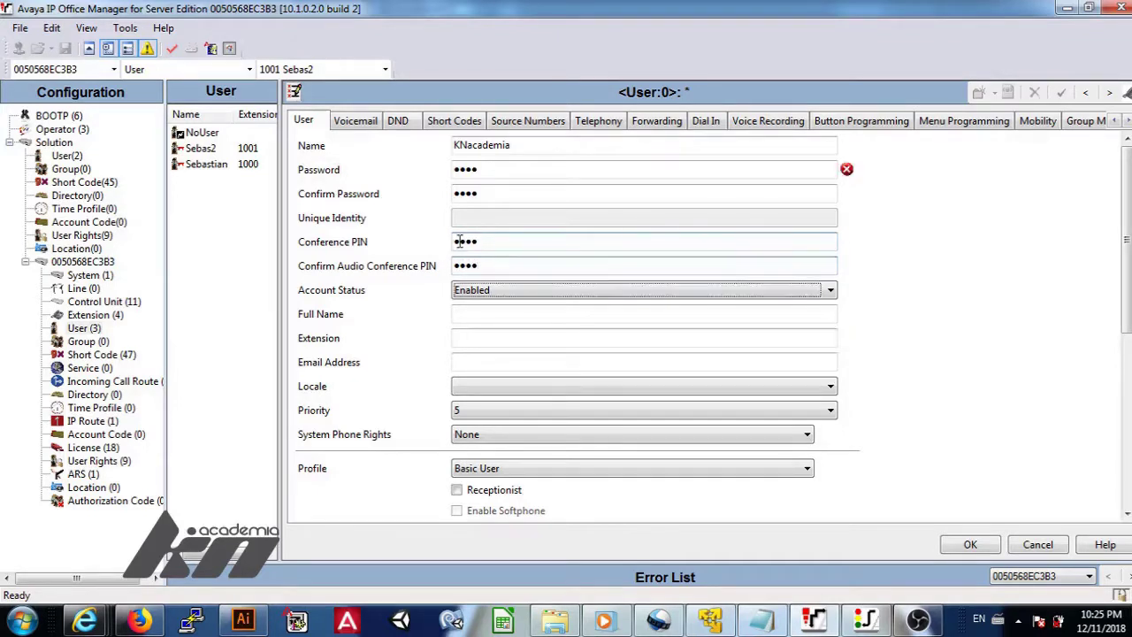
# Give the user full name KN Academia and extension 1010.
pyautogui.click(476, 316)
pyautogui.write('KN ')
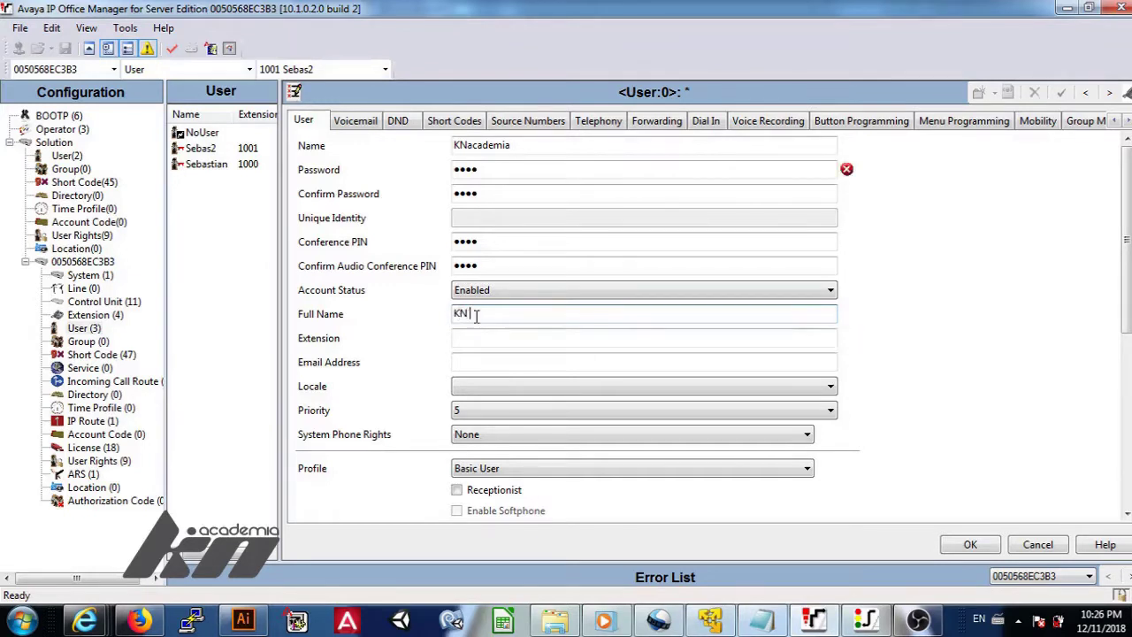
pyautogui.write('Academia')
pyautogui.press('Tab')
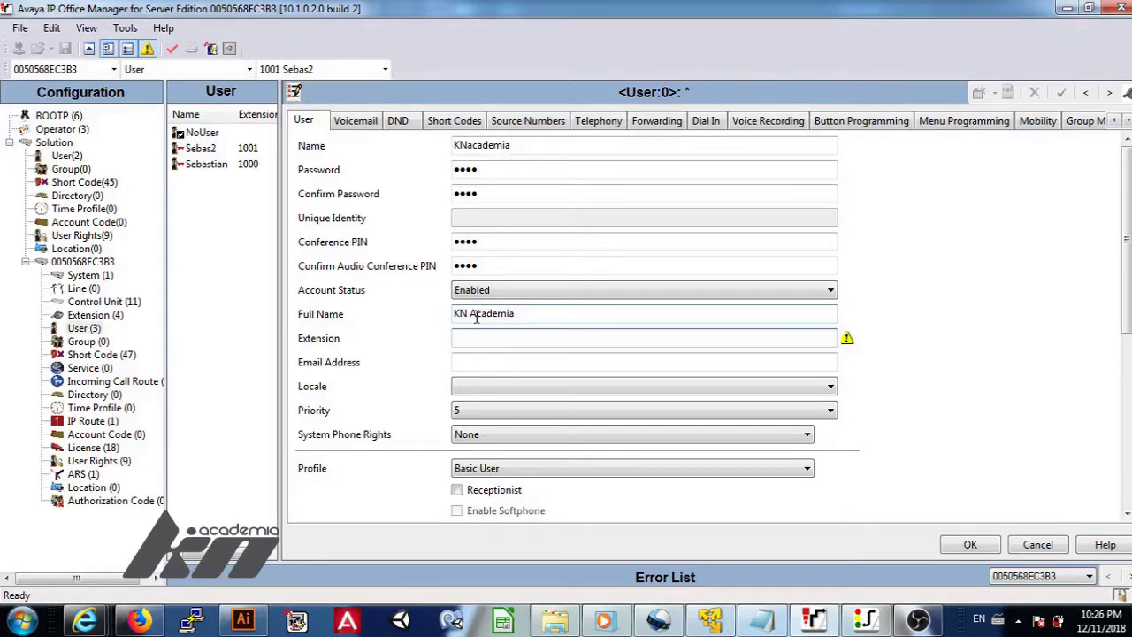
pyautogui.write('1010')
# Enter and correct the user's contact e-mail address, leaving Locale unchanged.
pyautogui.press('Tab')
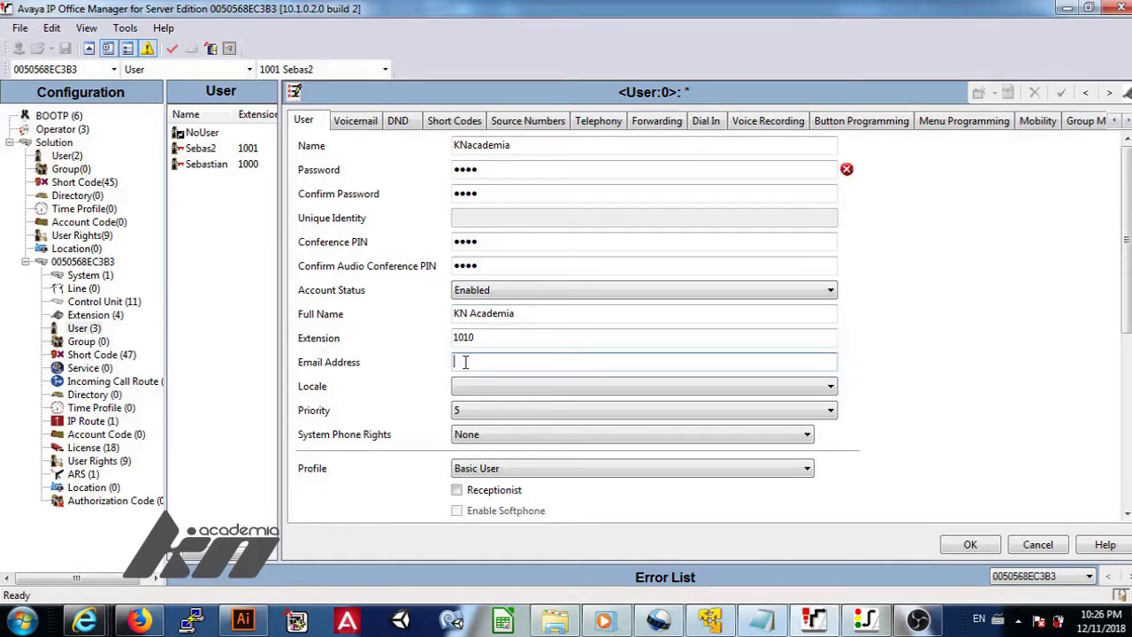
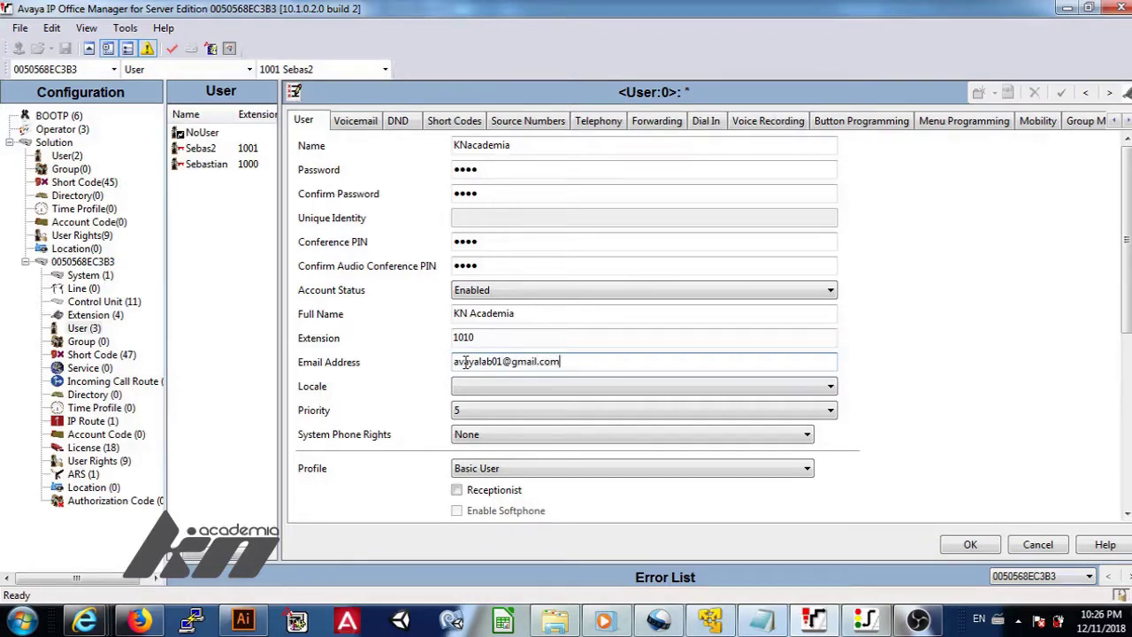
pyautogui.write('com')
pyautogui.press('Tab')
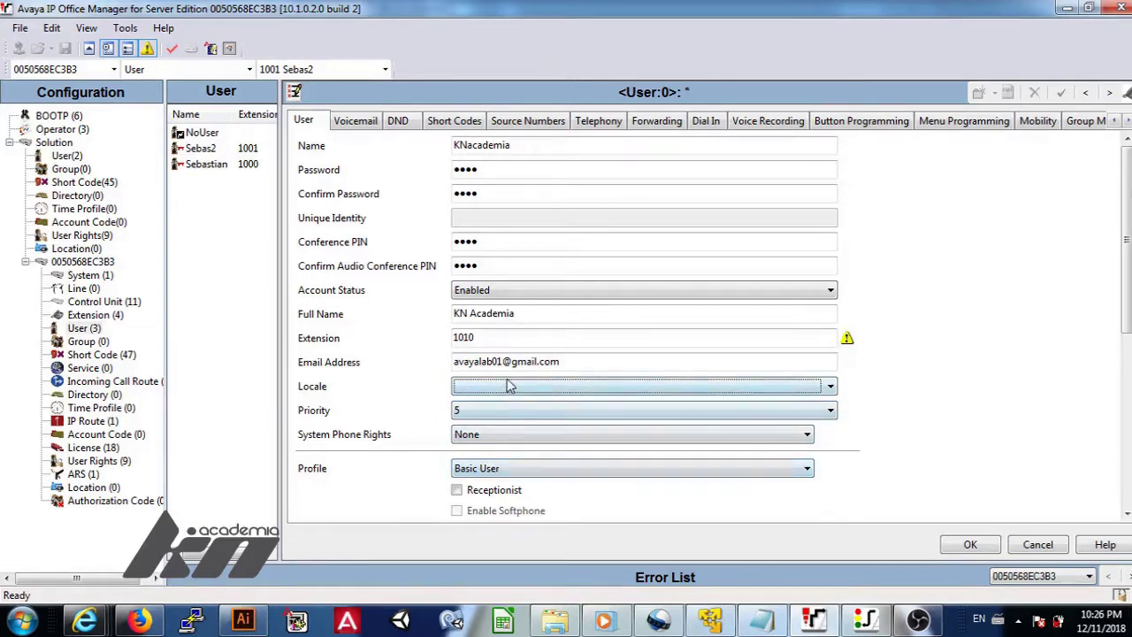
pyautogui.moveTo(569, 361); pyautogui.dragTo(448, 364)
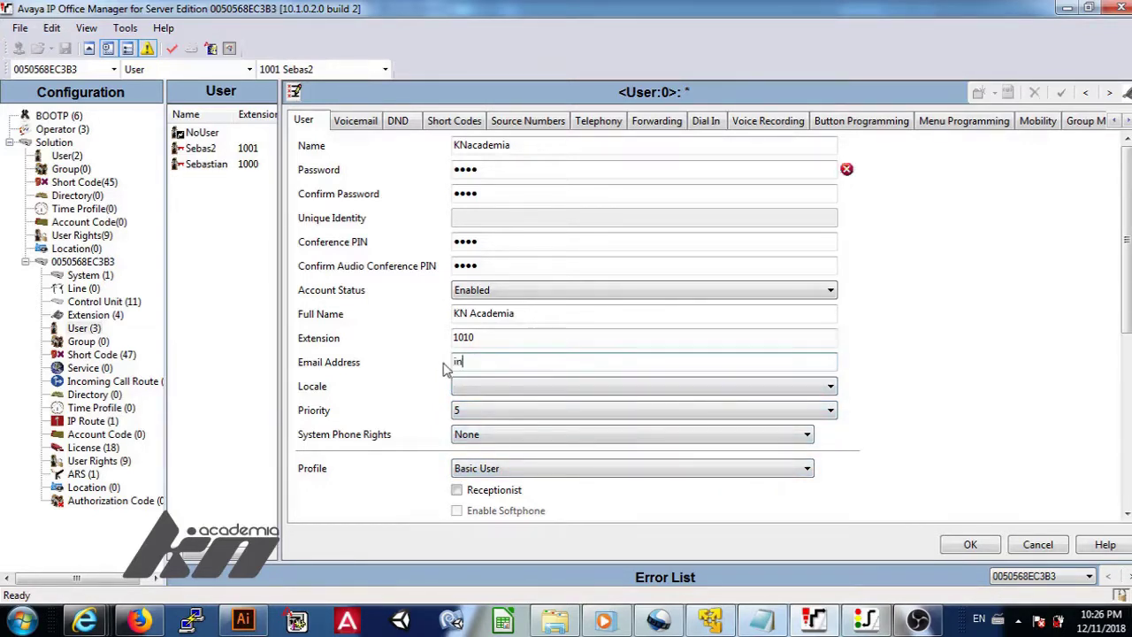
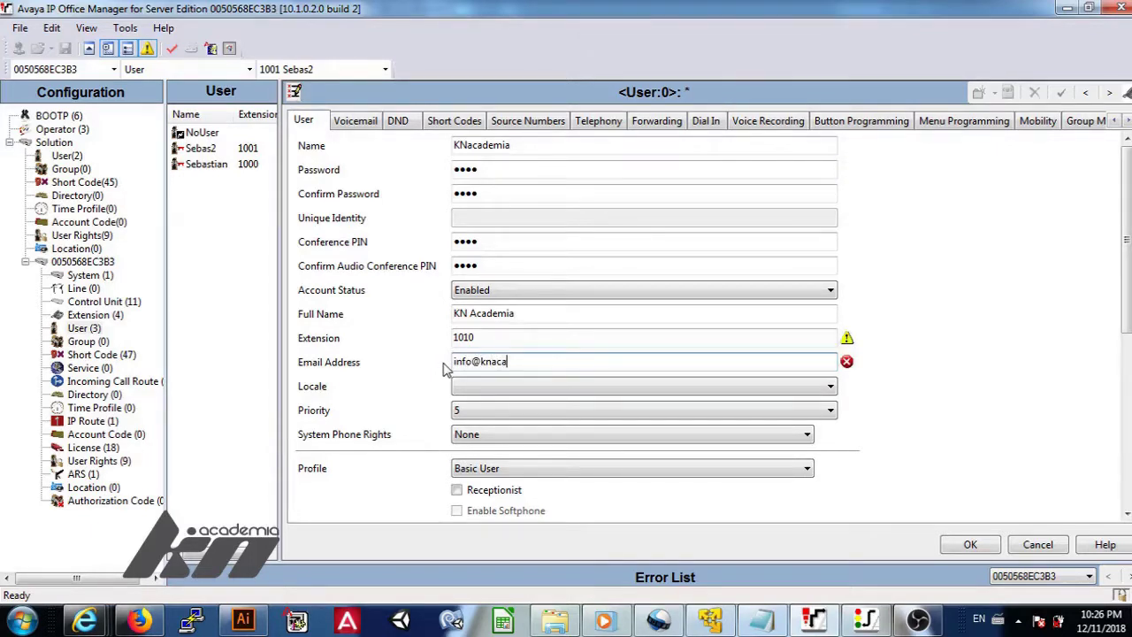
pyautogui.click(526, 395)
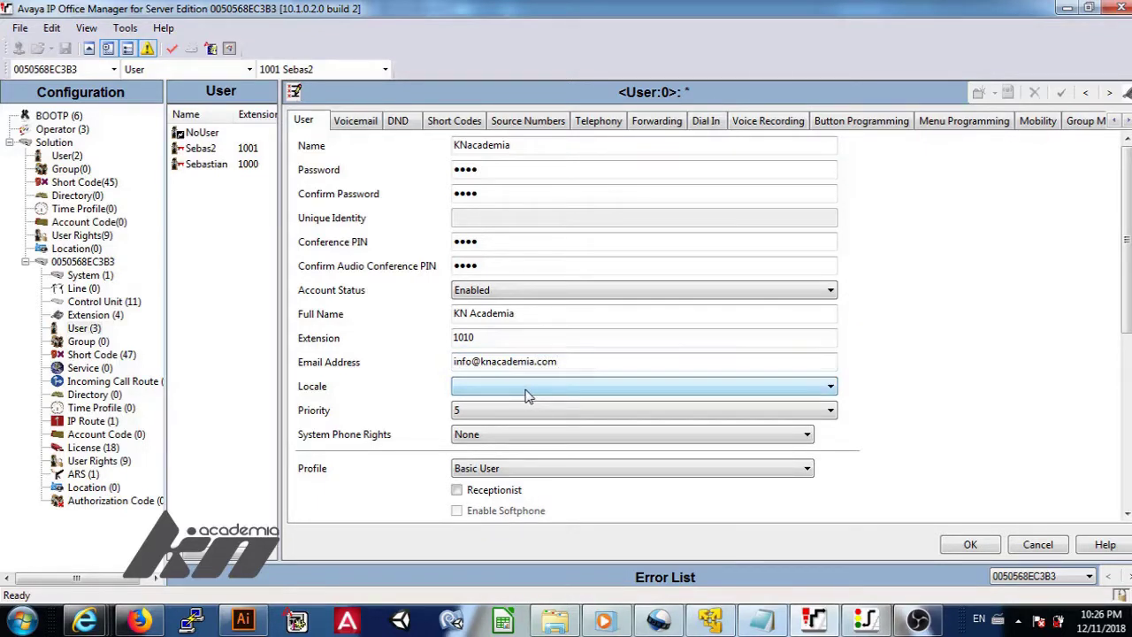
pyautogui.click(526, 395)
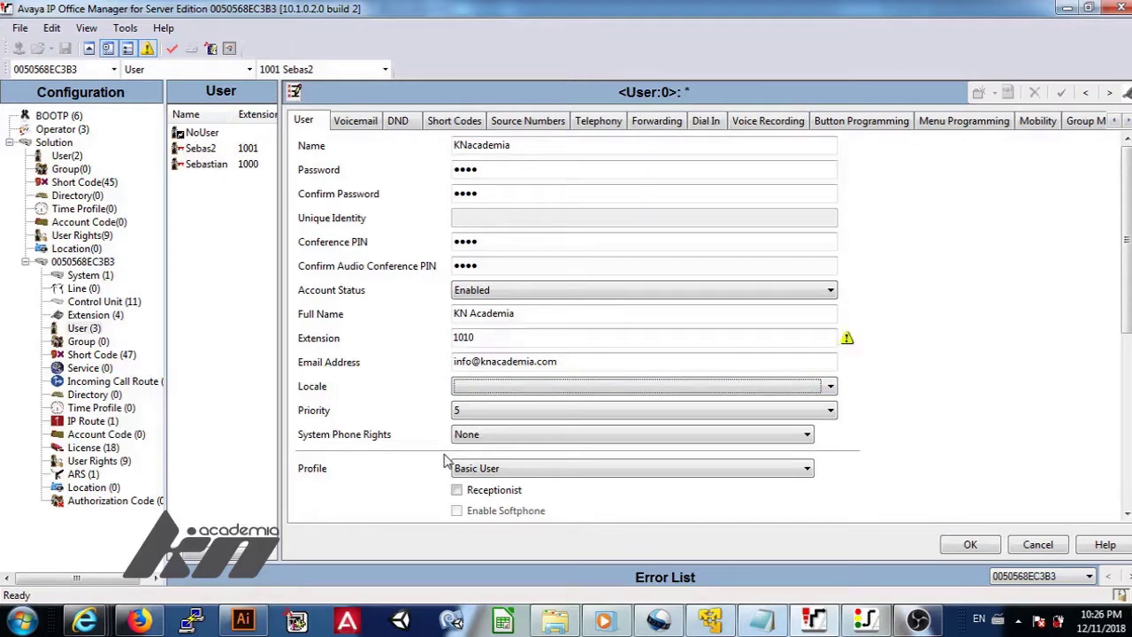
# Set the user's profile to Power User.
pyautogui.click(646, 472)
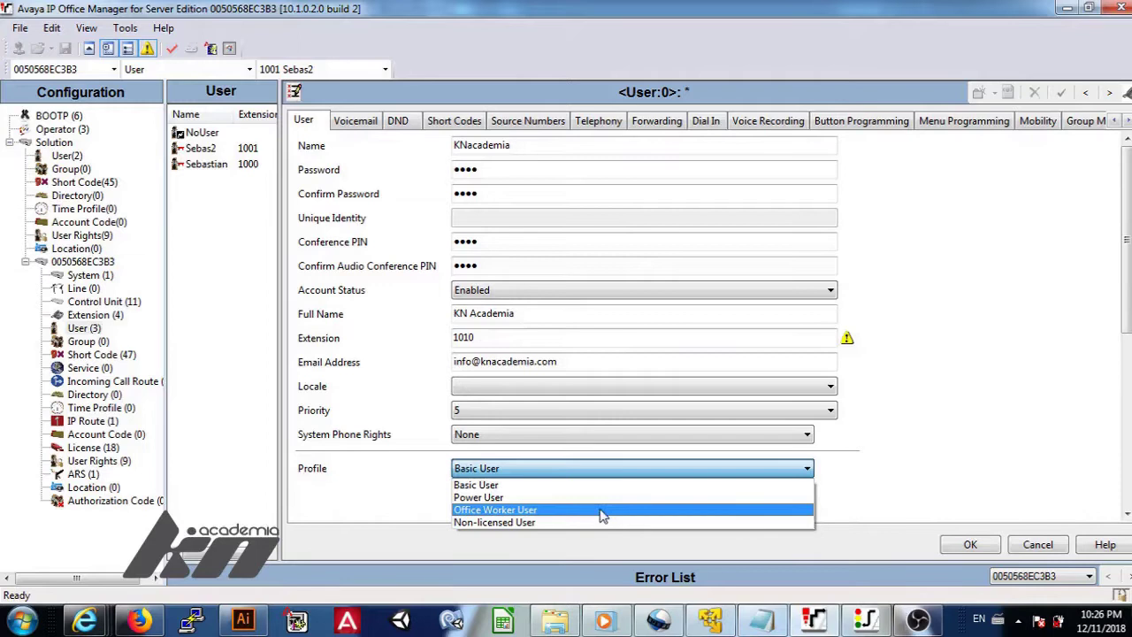
pyautogui.click(510, 498)
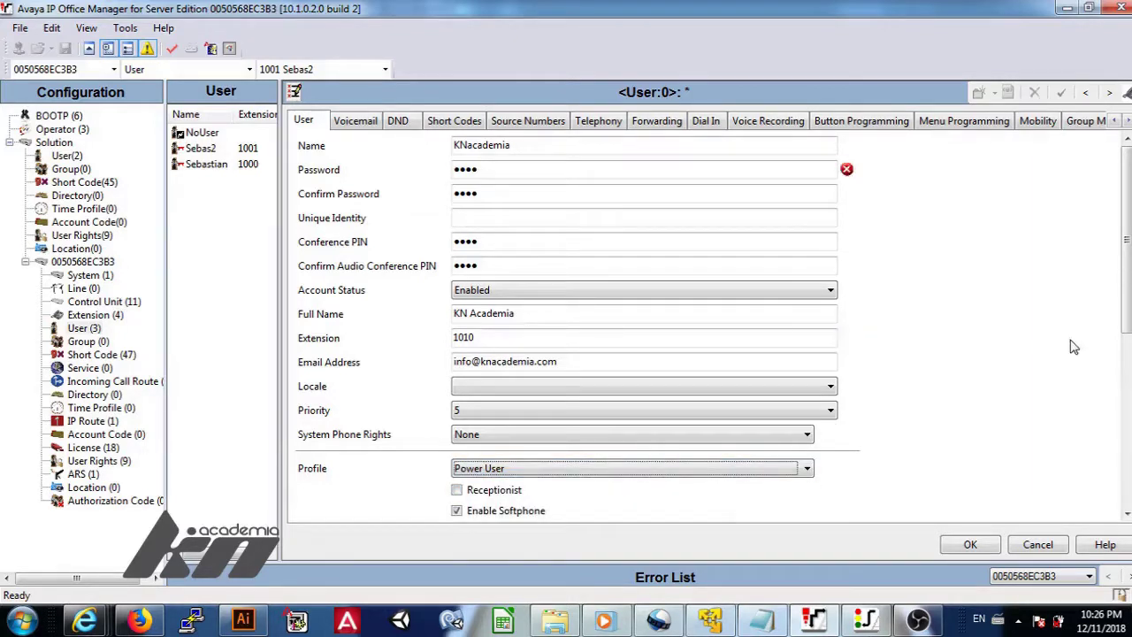
pyautogui.scroll(-1, 1127, 340)
pyautogui.scroll(-5, 1127, 340)
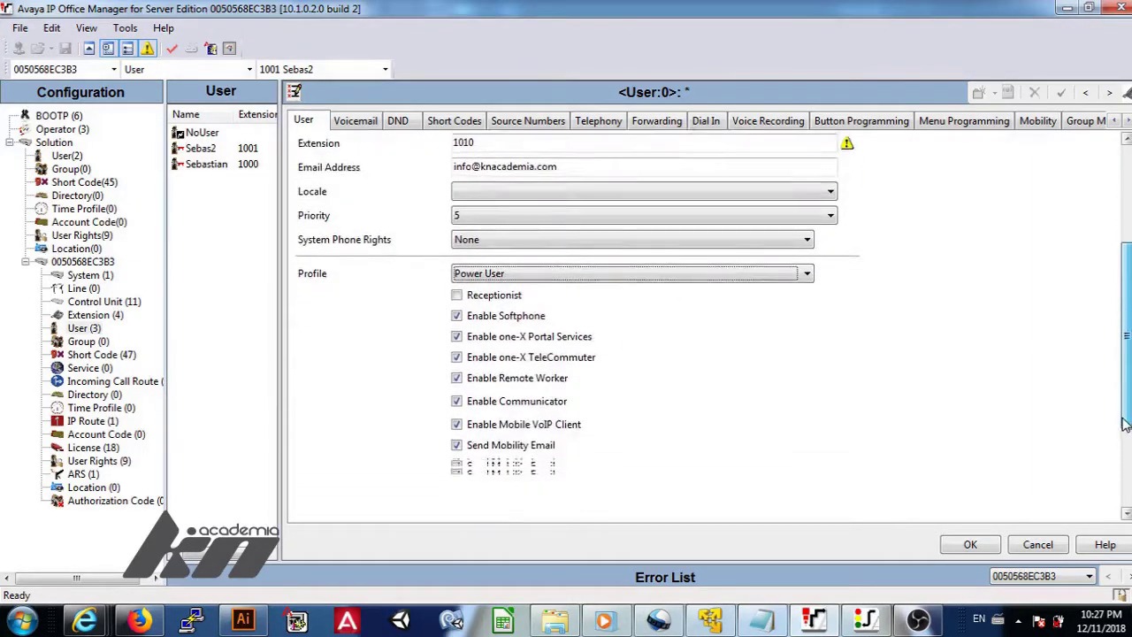
pyautogui.click(486, 243)
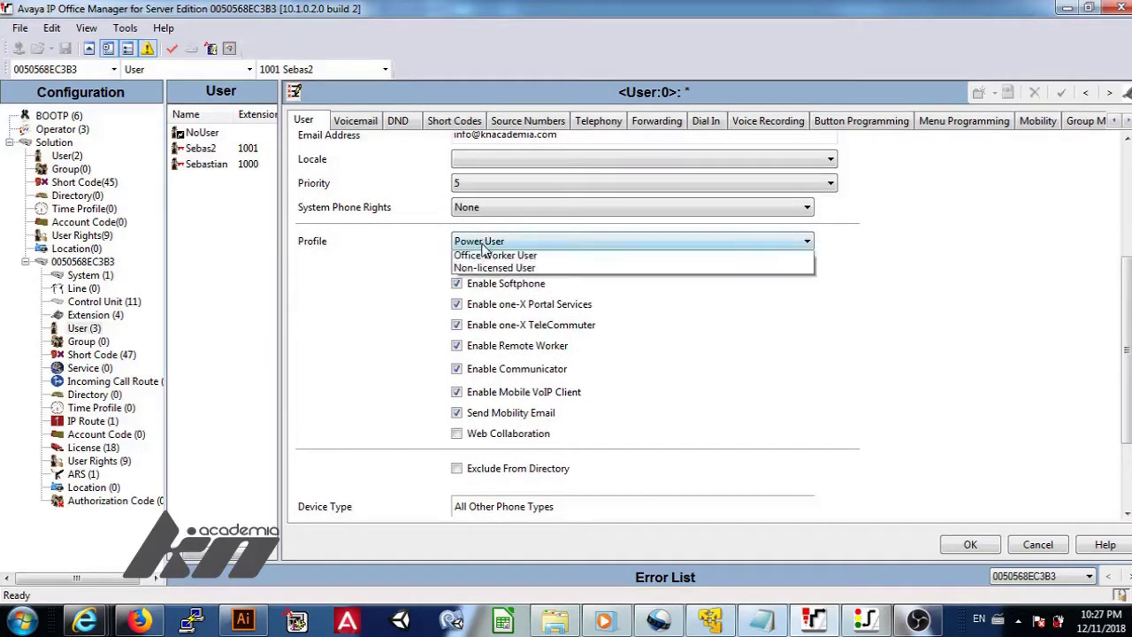
pyautogui.click(478, 258)
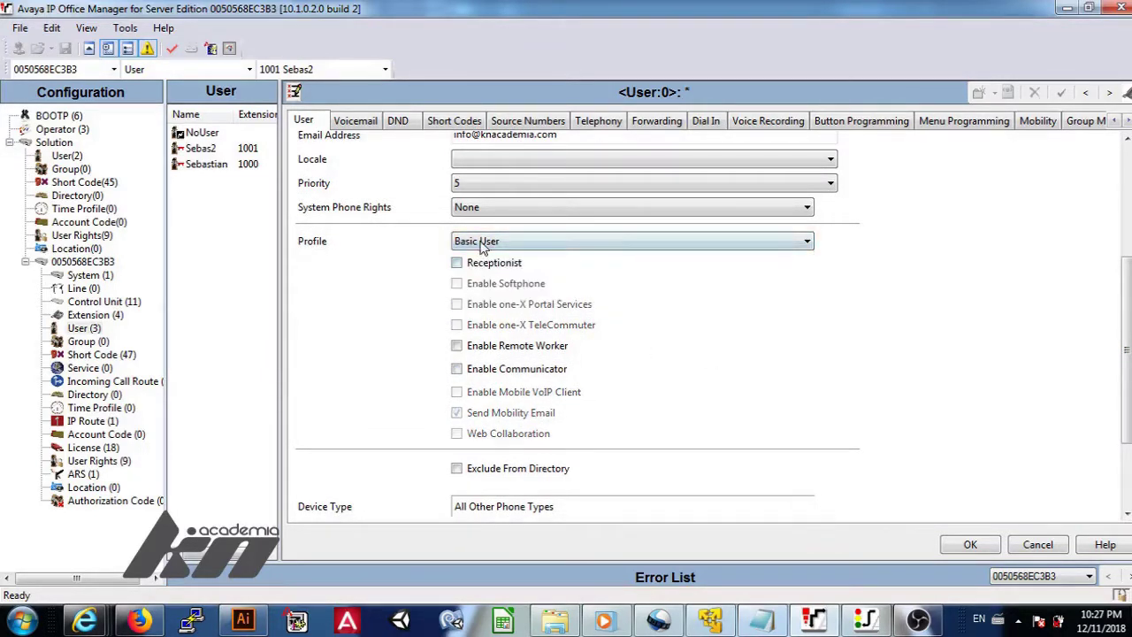
pyautogui.click(485, 242)
pyautogui.click(482, 270)
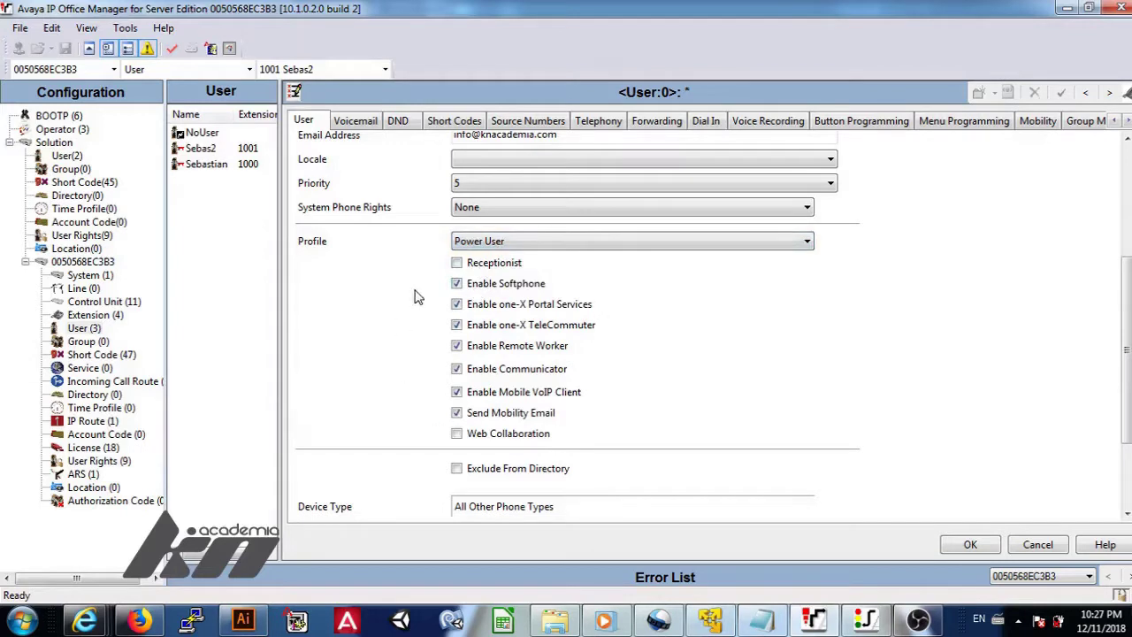
# Leave Receptionist unticked and enable Web Collaboration for the user.
pyautogui.click(457, 264)
pyautogui.click(458, 264)
pyautogui.click(458, 435)
pyautogui.scroll(-5, 807, 436)
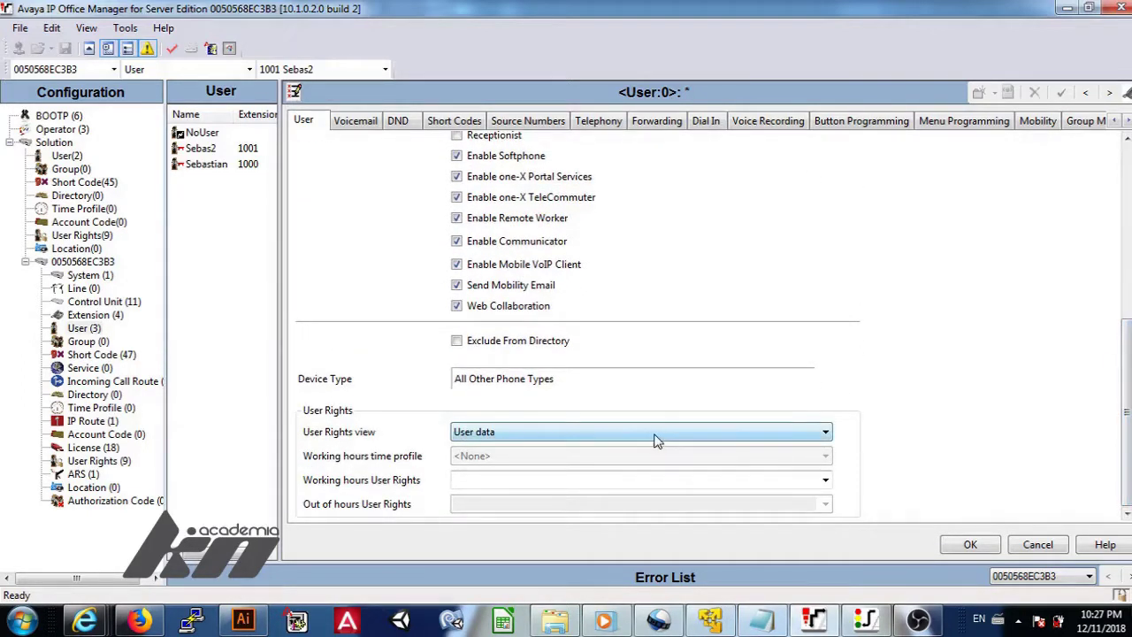
# Keep User data as the rights view, then enter and confirm the voicemail code.
pyautogui.click(652, 433)
pyautogui.click(652, 436)
pyautogui.click(355, 121)
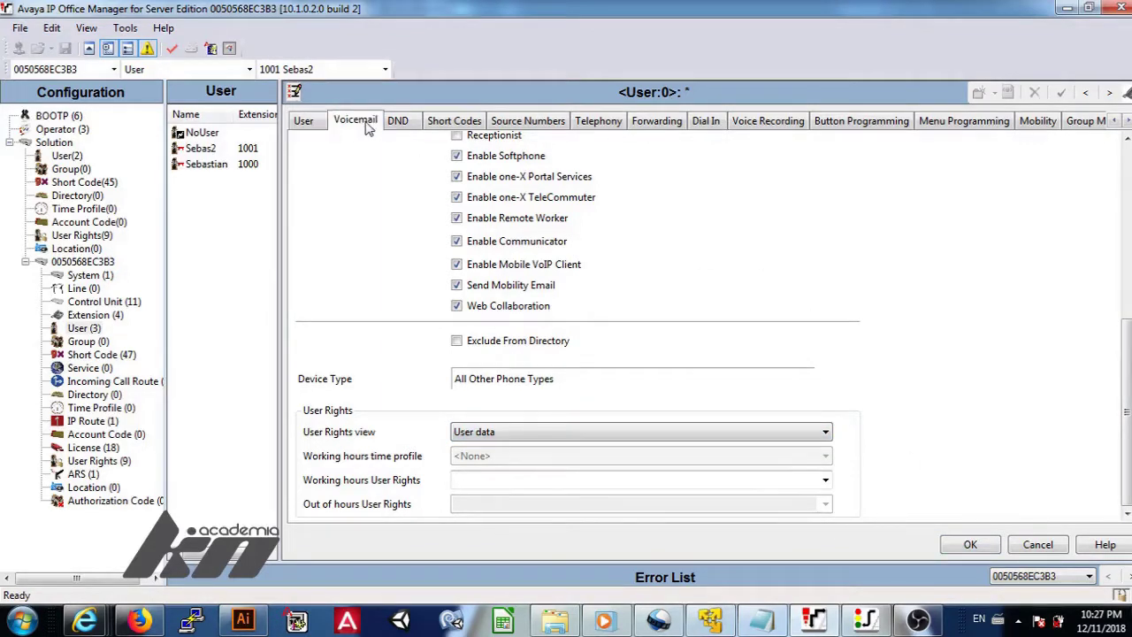
pyautogui.click(449, 147)
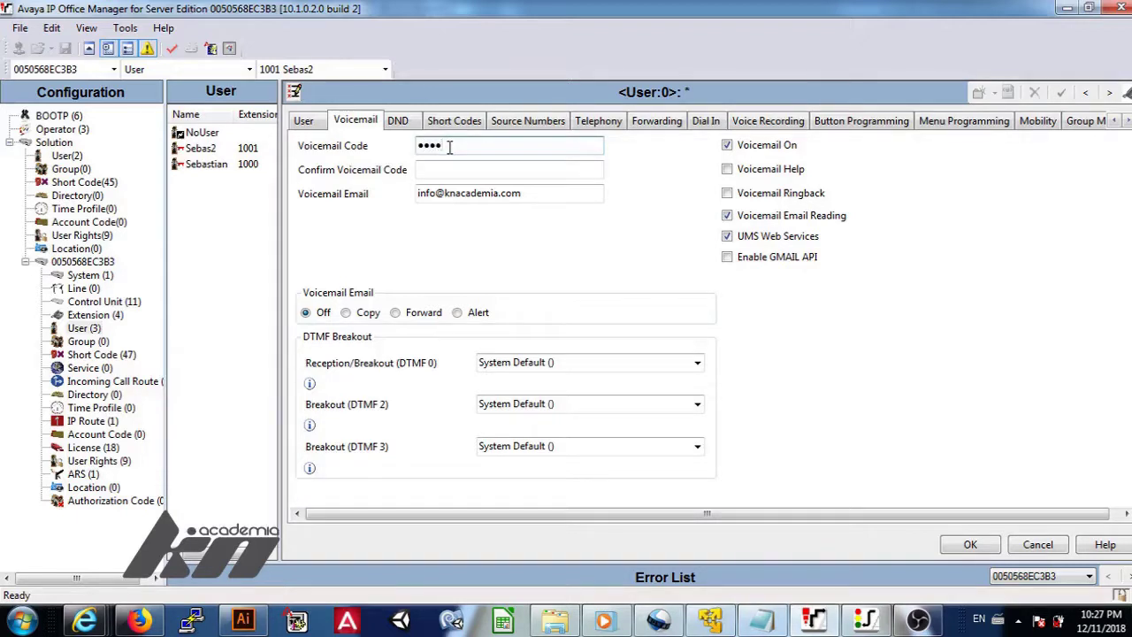
pyautogui.press('Tab')
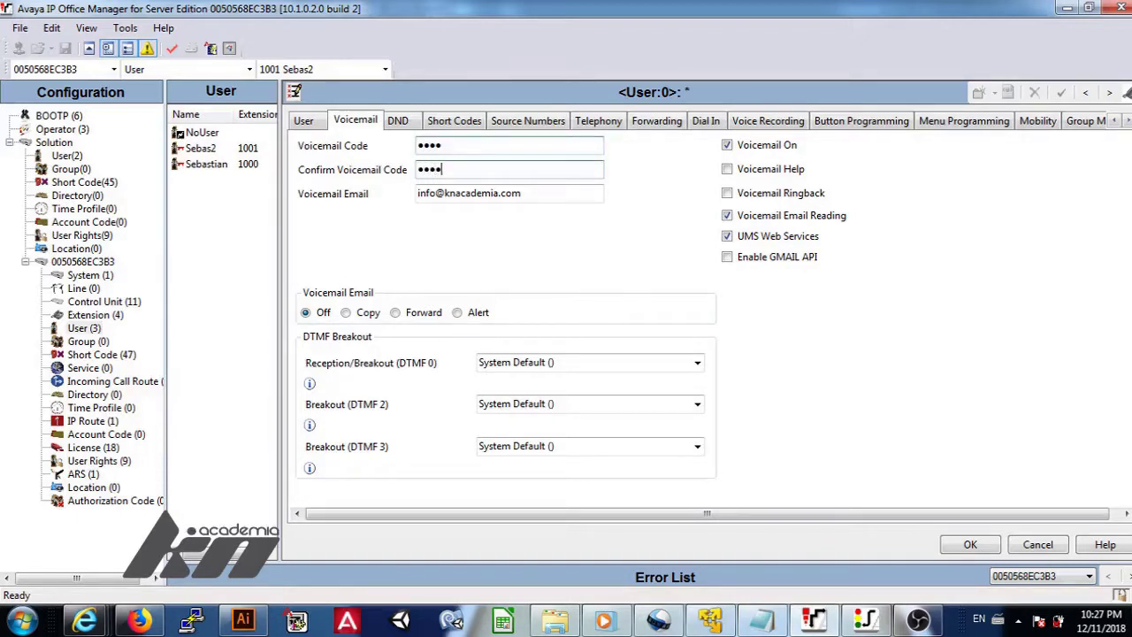
pyautogui.press('Tab')
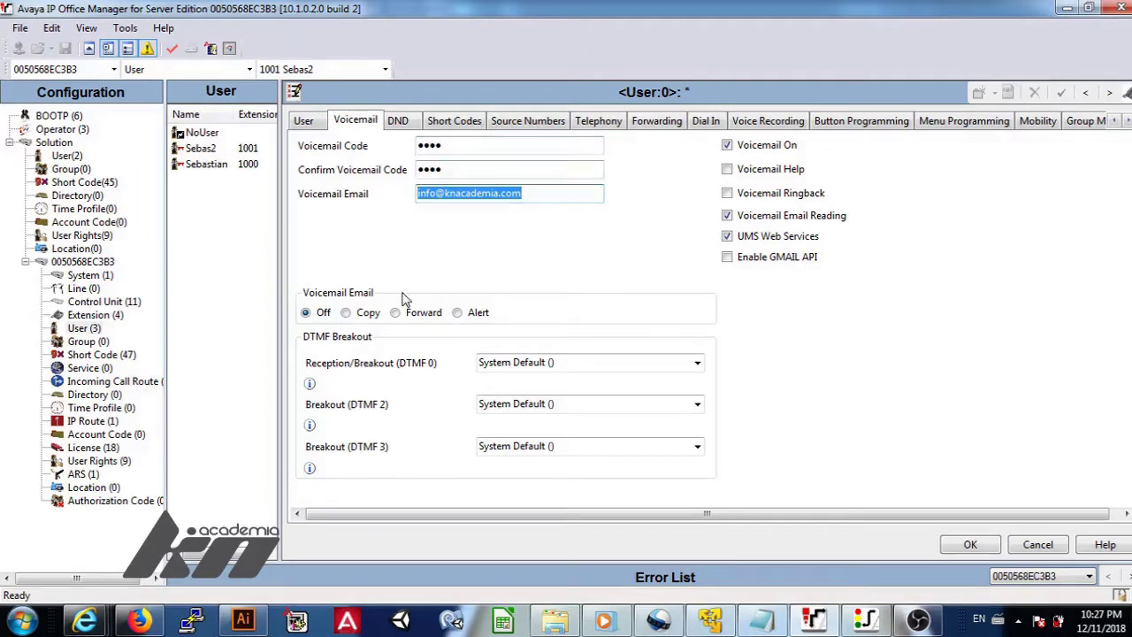
# Leave Voicemail Email Off, toggle Voicemail Help off, and keep Gmail API unticked.
pyautogui.click(346, 315)
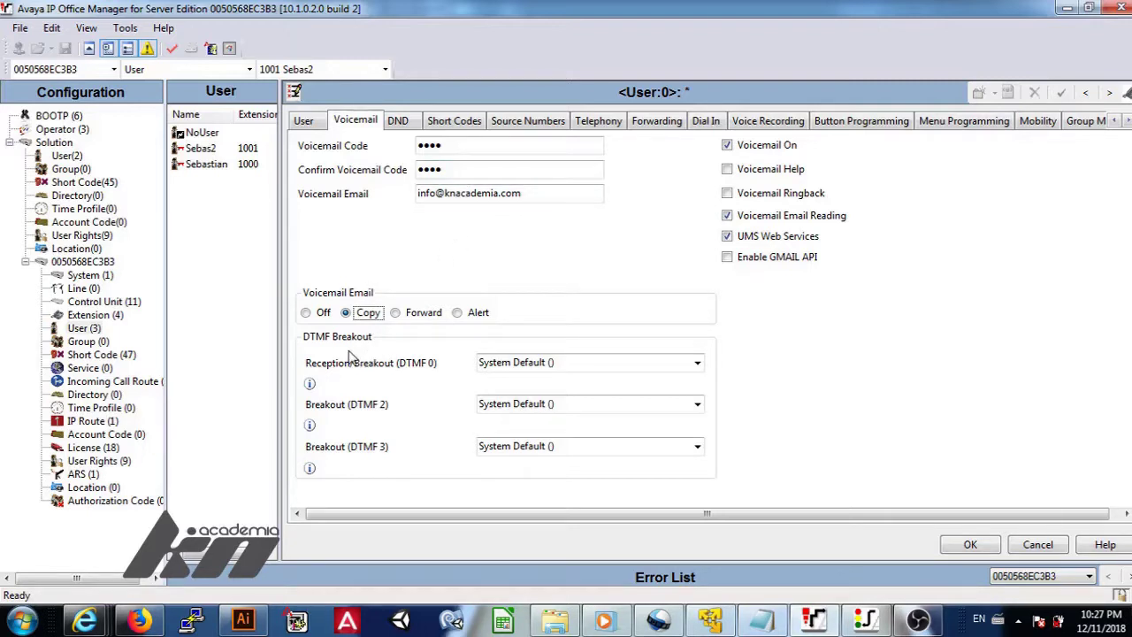
pyautogui.click(306, 313)
pyautogui.click(728, 171)
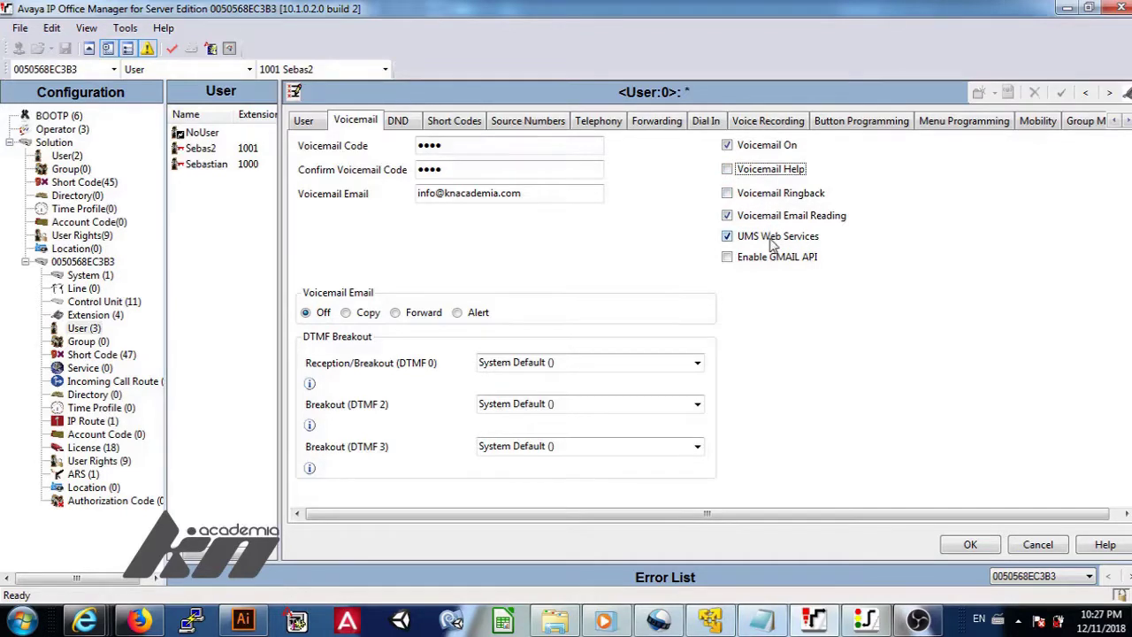
pyautogui.click(728, 257)
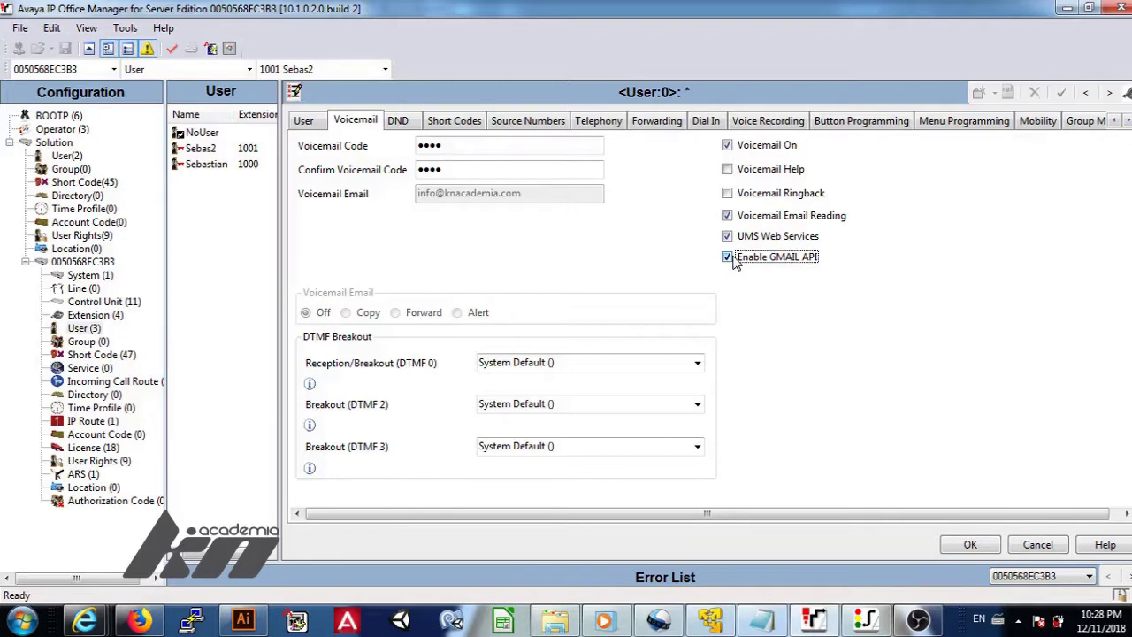
pyautogui.click(731, 257)
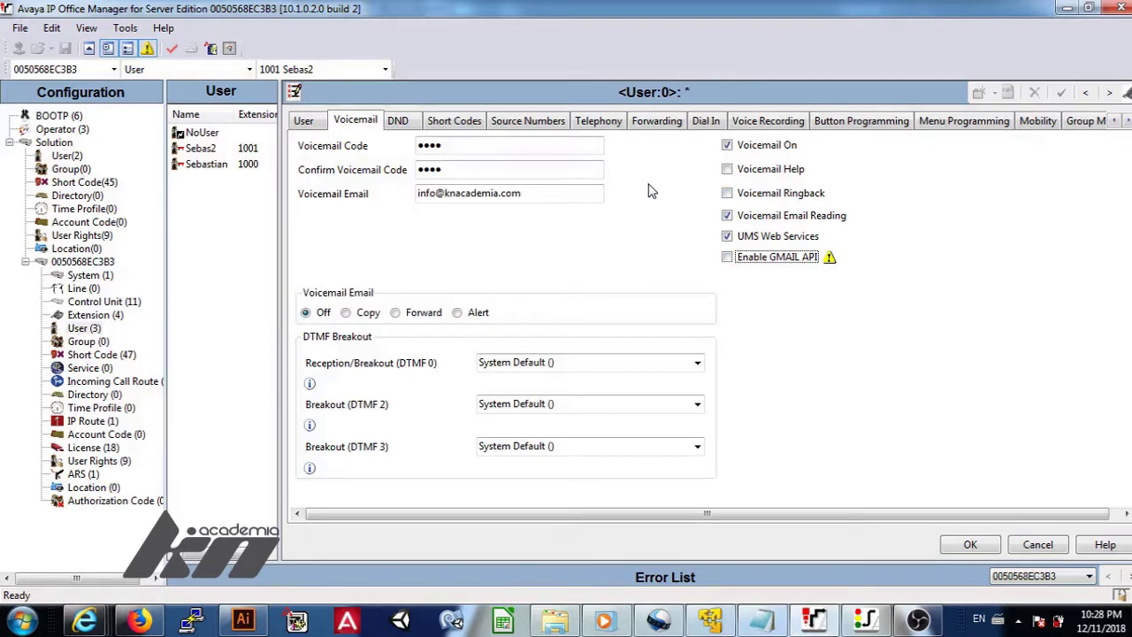
pyautogui.click(400, 122)
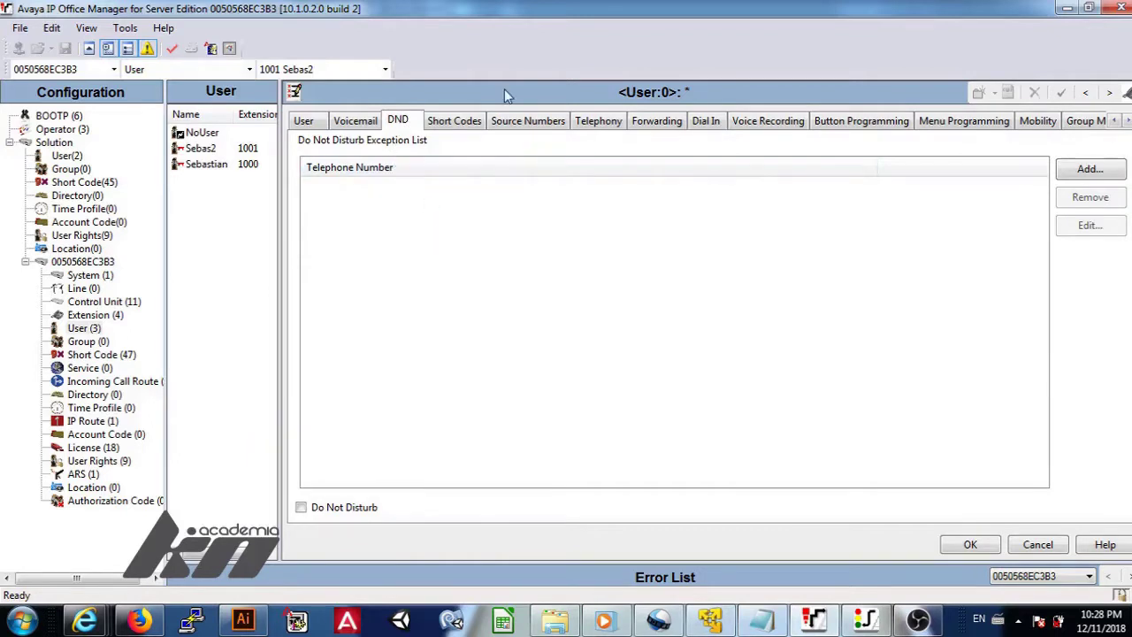
# After viewing short codes and source numbers, turn off Call Waiting in Telephony call settings.
pyautogui.click(469, 124)
pyautogui.click(501, 125)
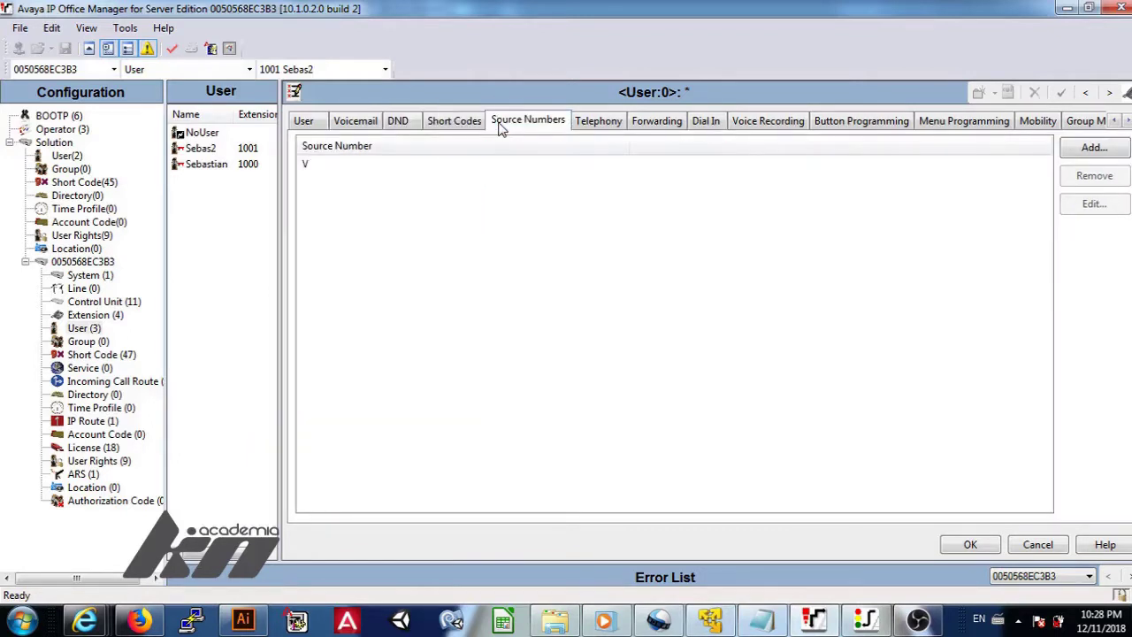
pyautogui.click(588, 124)
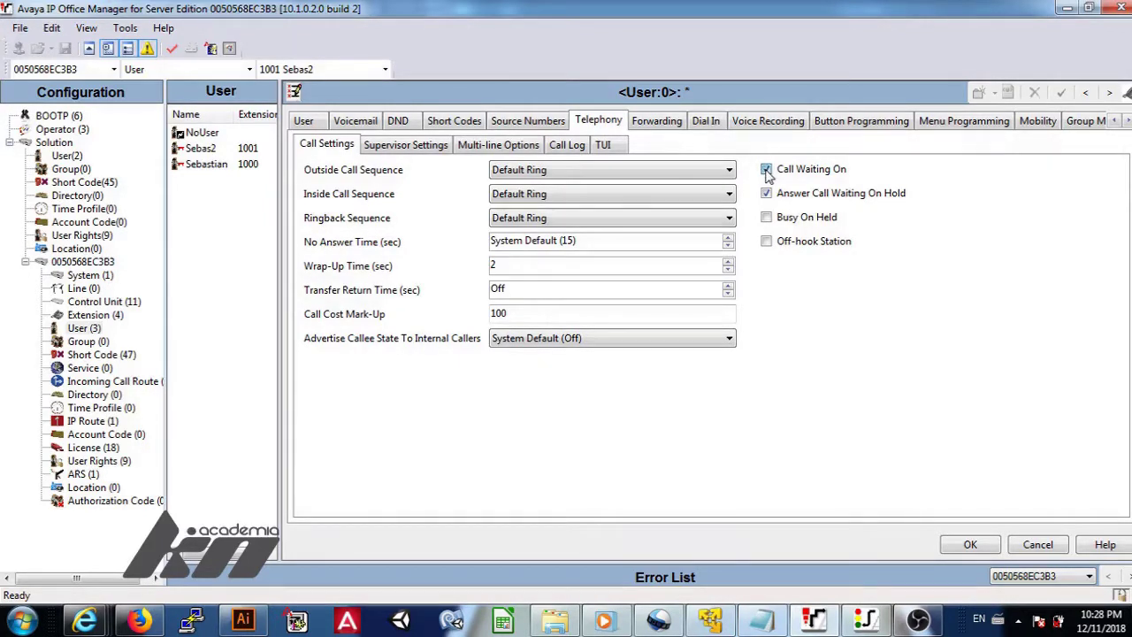
pyautogui.click(766, 169)
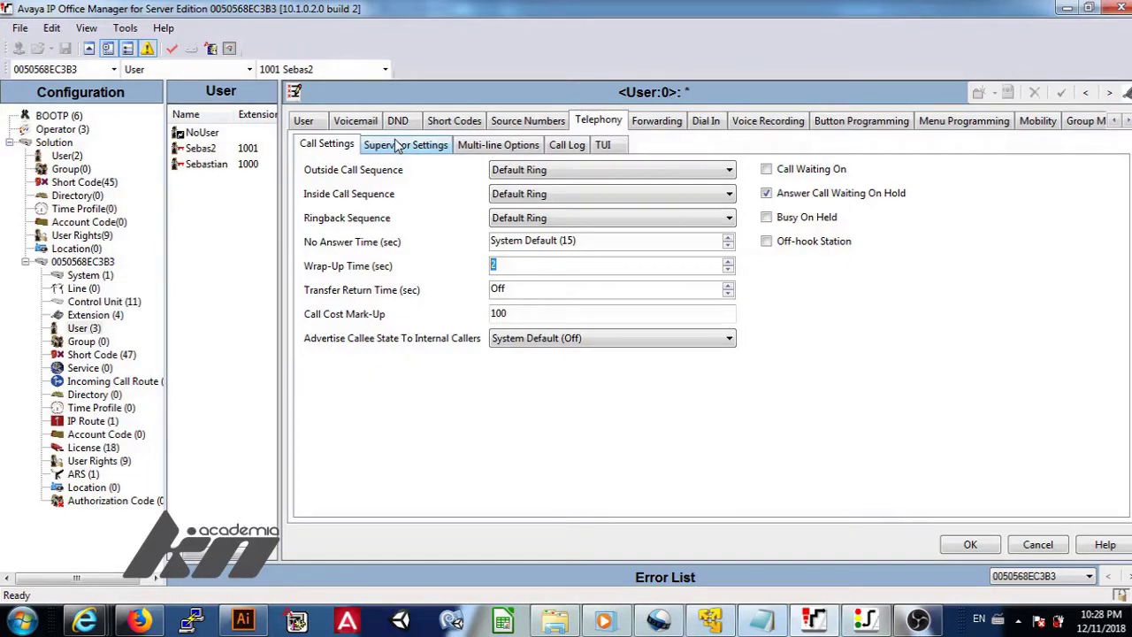
# Review the Supervisor Settings, Multi-line Options, Call Log and TUI telephony options.
pyautogui.click(398, 147)
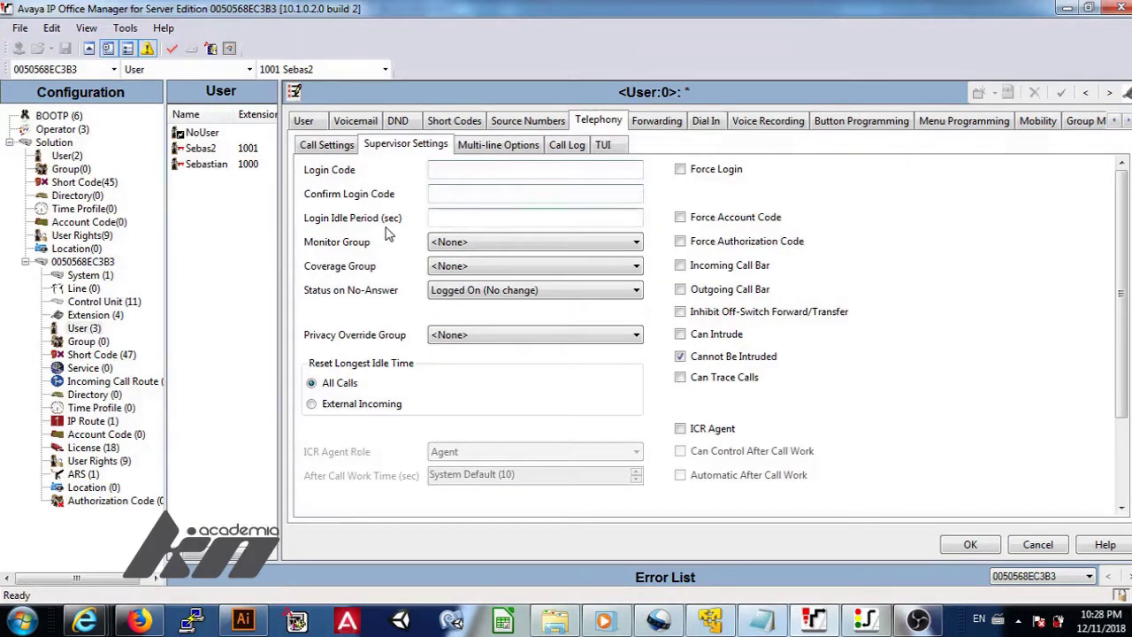
pyautogui.click(483, 148)
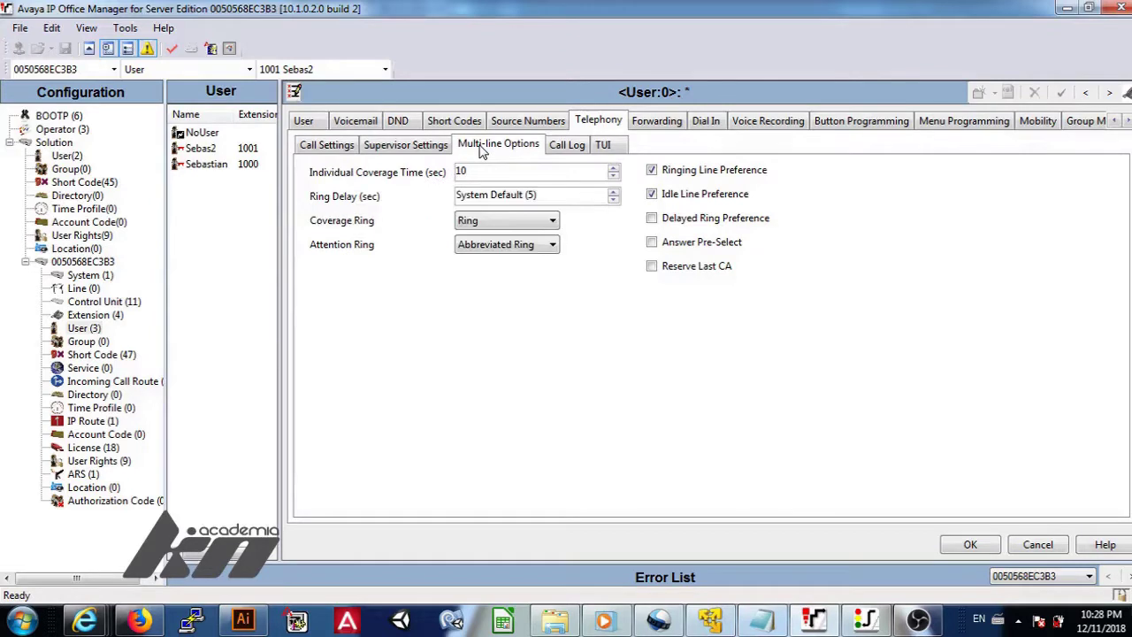
pyautogui.click(567, 148)
pyautogui.click(612, 147)
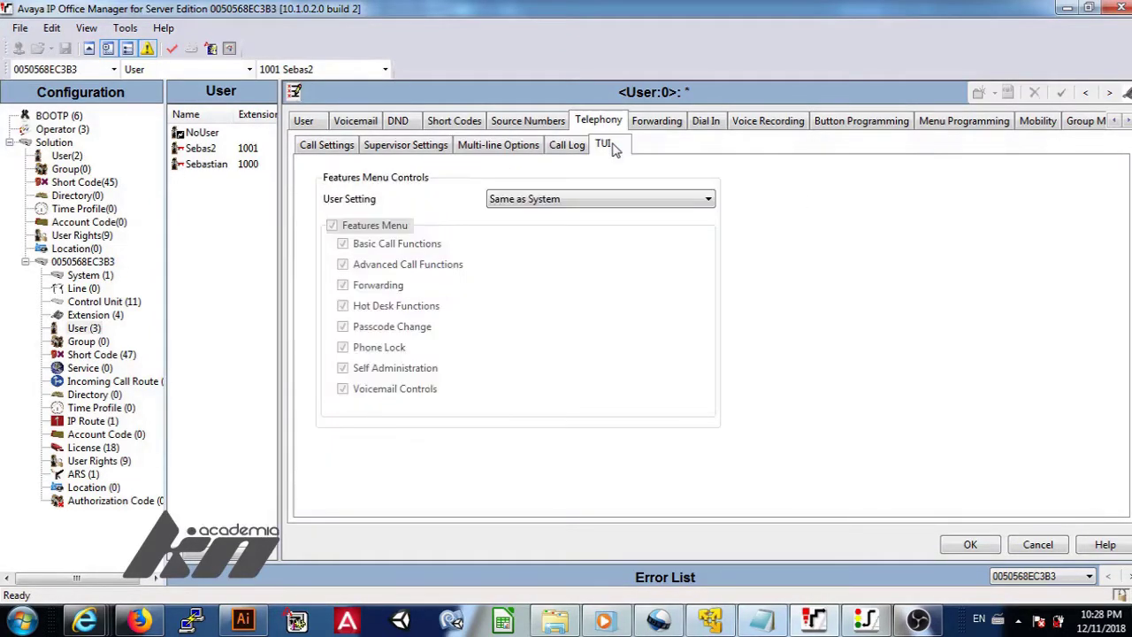
# Set Auto Recording Inbound and Outbound to On, leaving the recording Destination at None.
pyautogui.click(644, 124)
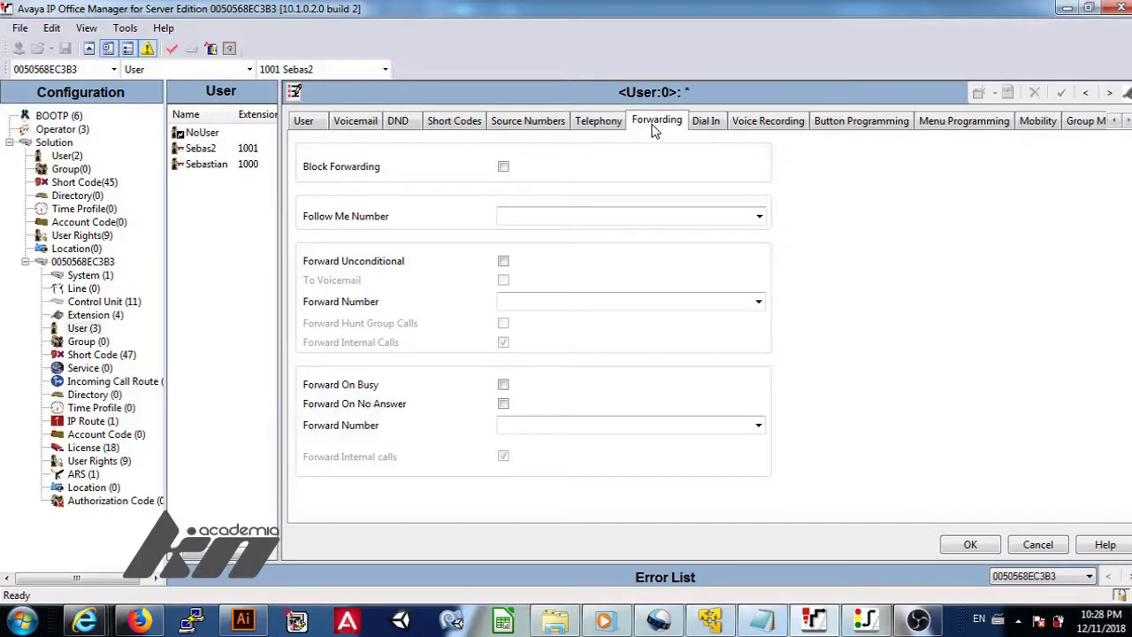
pyautogui.click(707, 124)
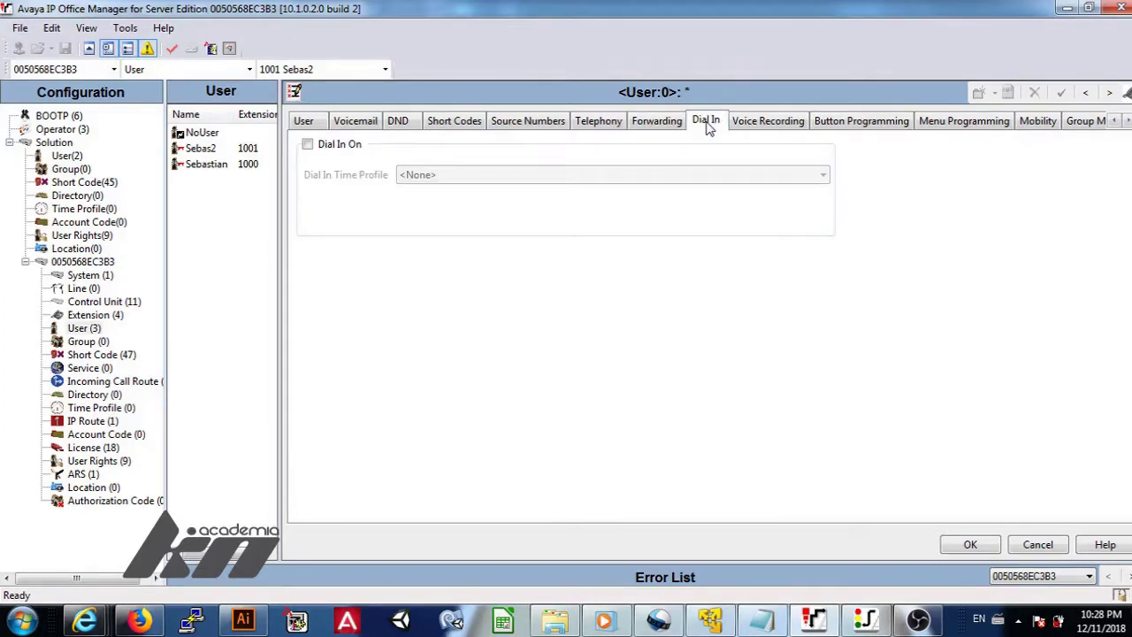
pyautogui.click(758, 123)
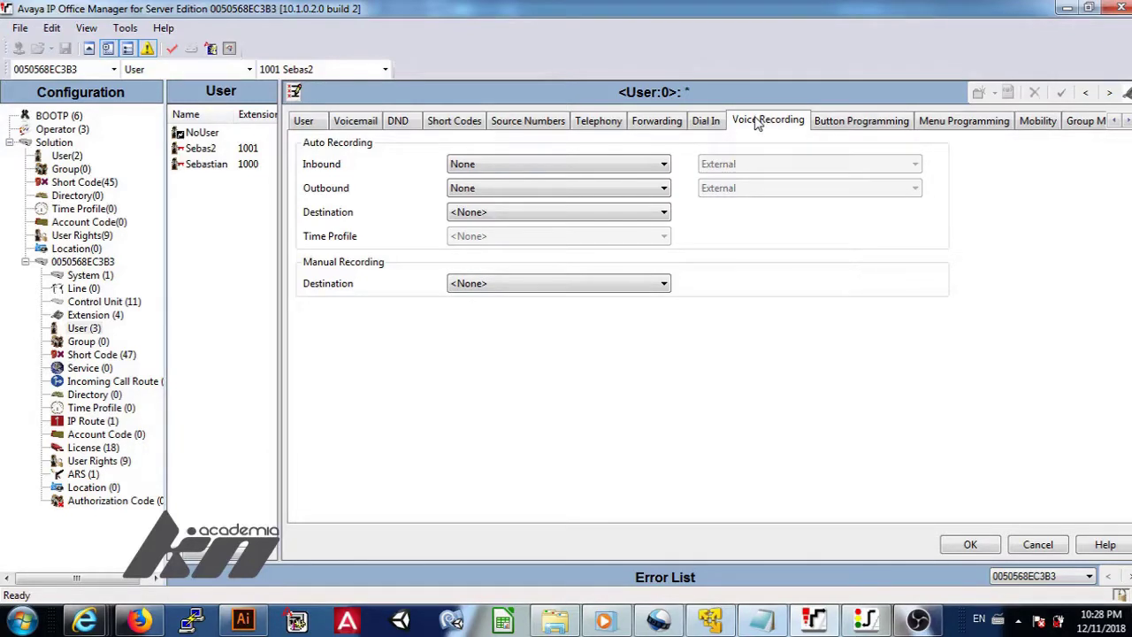
pyautogui.click(542, 168)
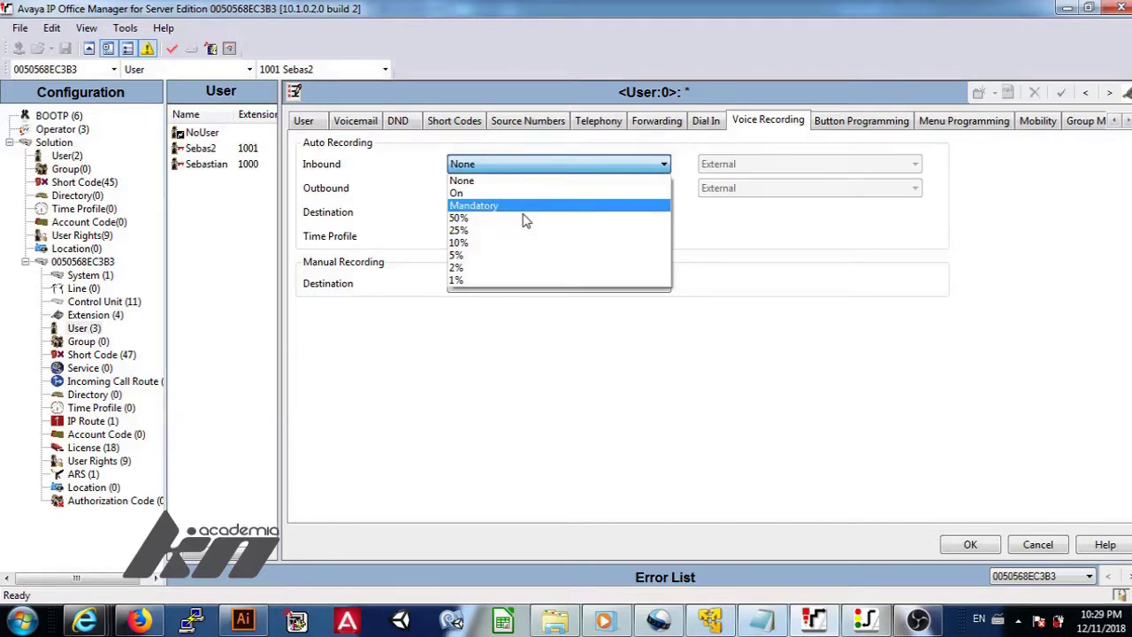
pyautogui.click(524, 194)
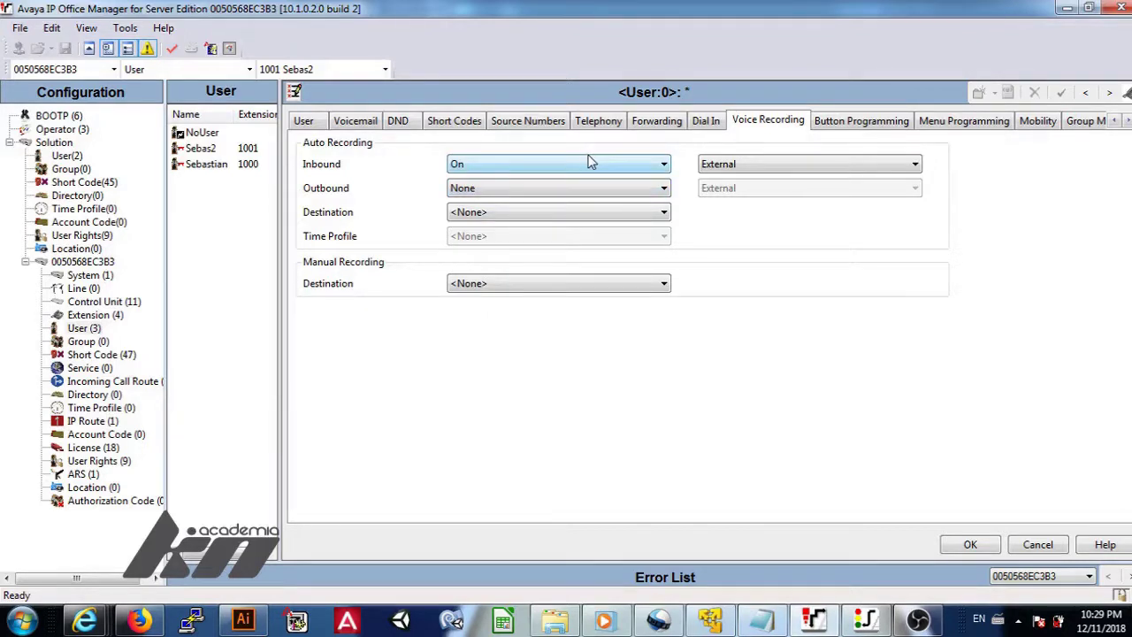
pyautogui.click(636, 187)
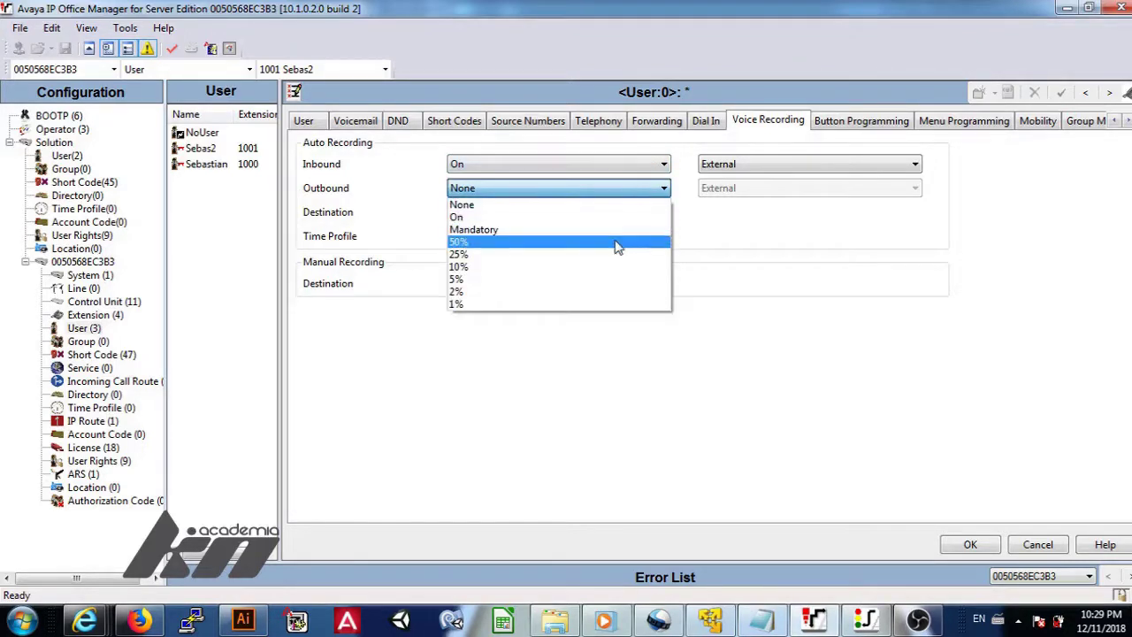
pyautogui.click(615, 218)
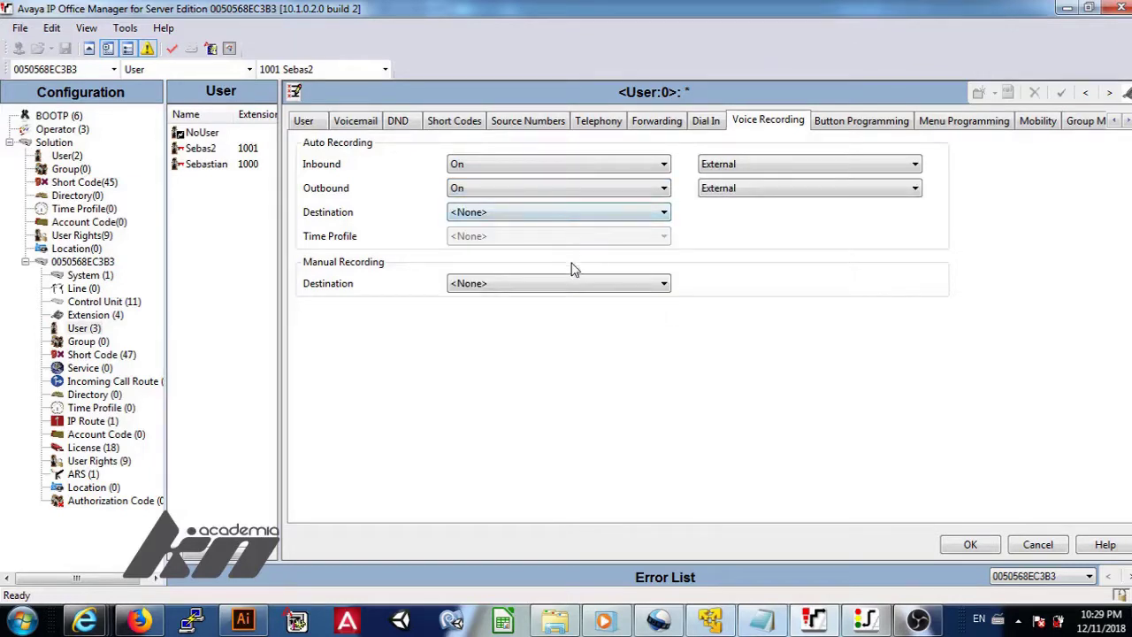
pyautogui.click(581, 213)
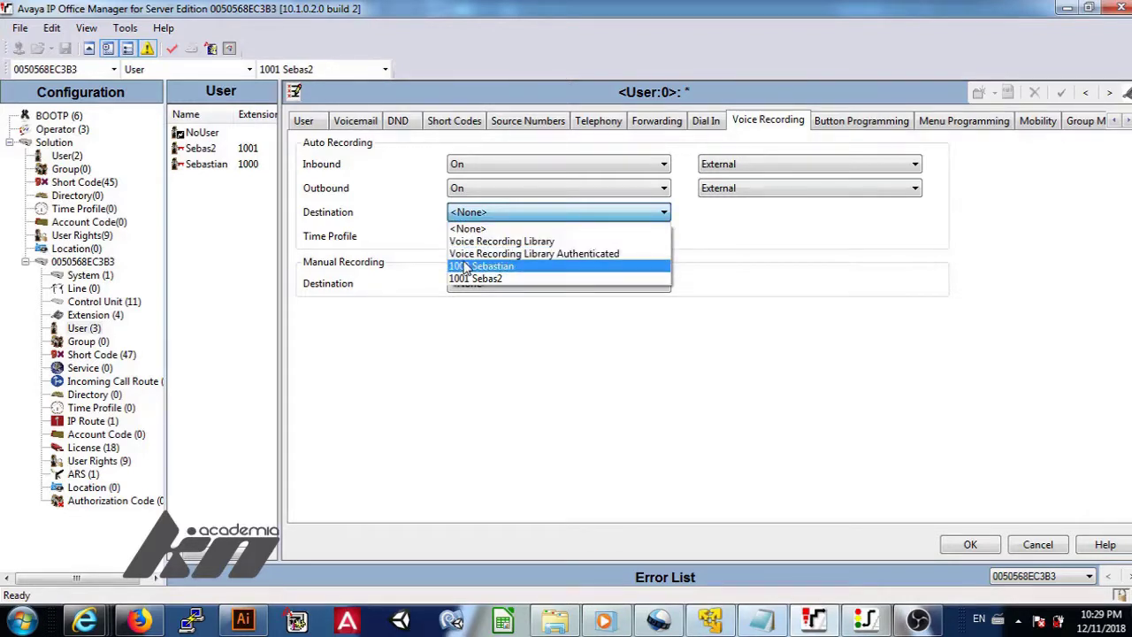
pyautogui.click(421, 279)
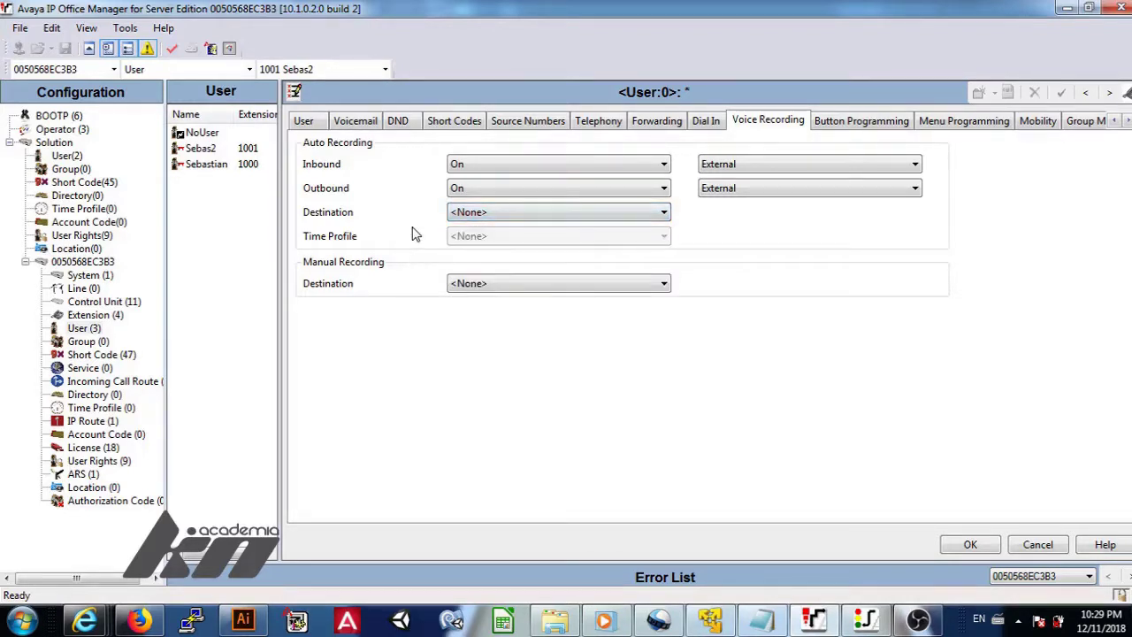
# Program button 4 as a call appearance labelled d=.
pyautogui.click(851, 124)
pyautogui.click(517, 217)
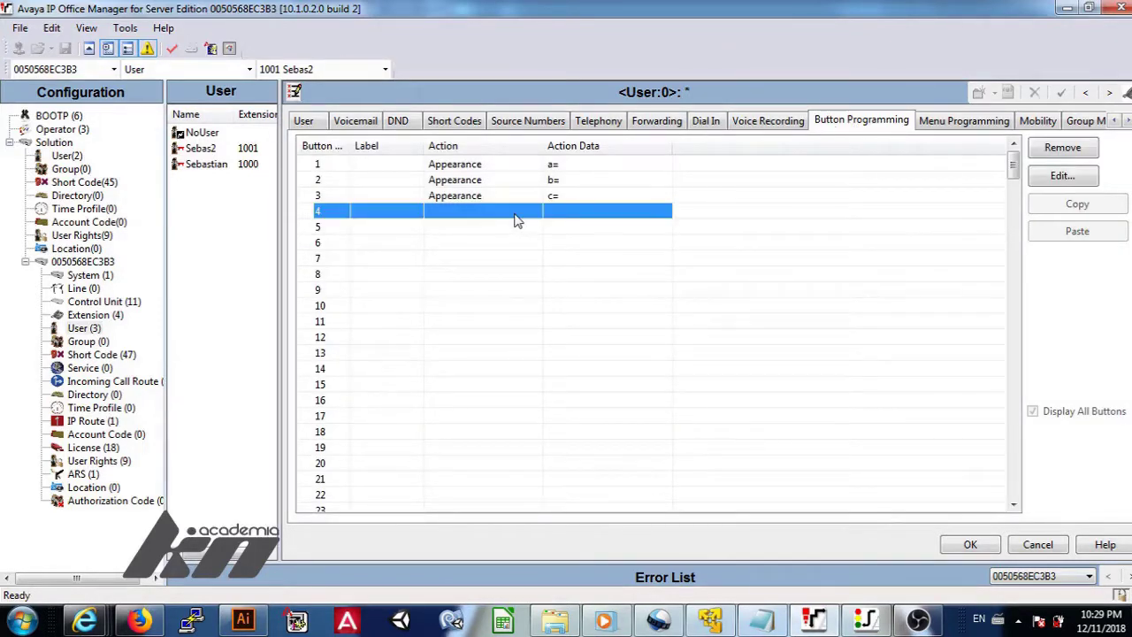
pyautogui.rightClick(517, 222)
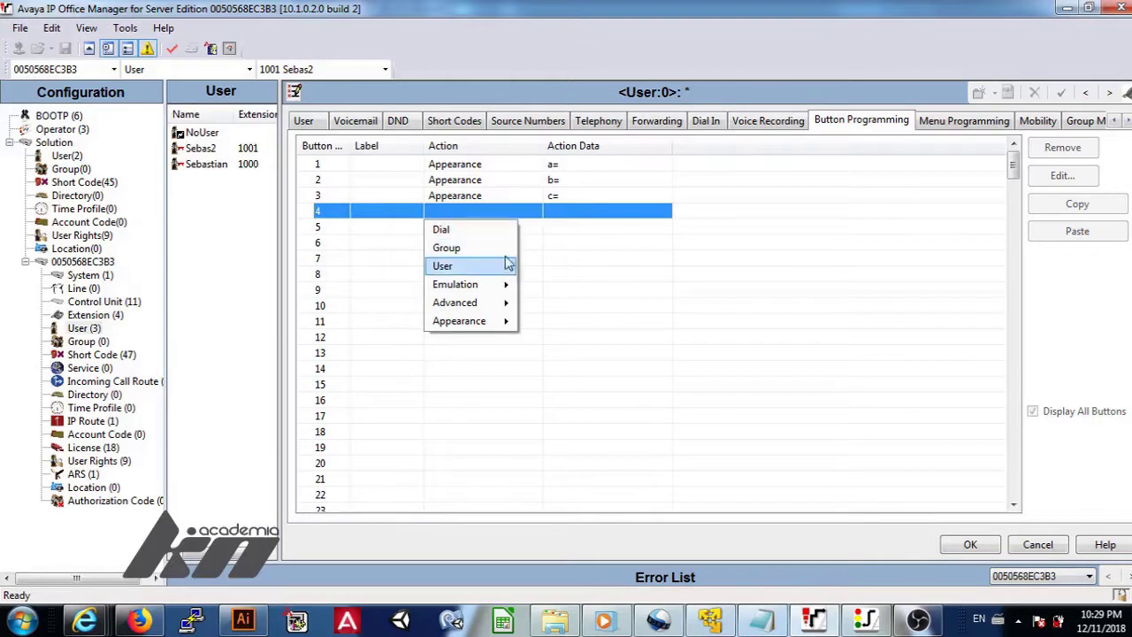
pyautogui.moveTo(506, 288)
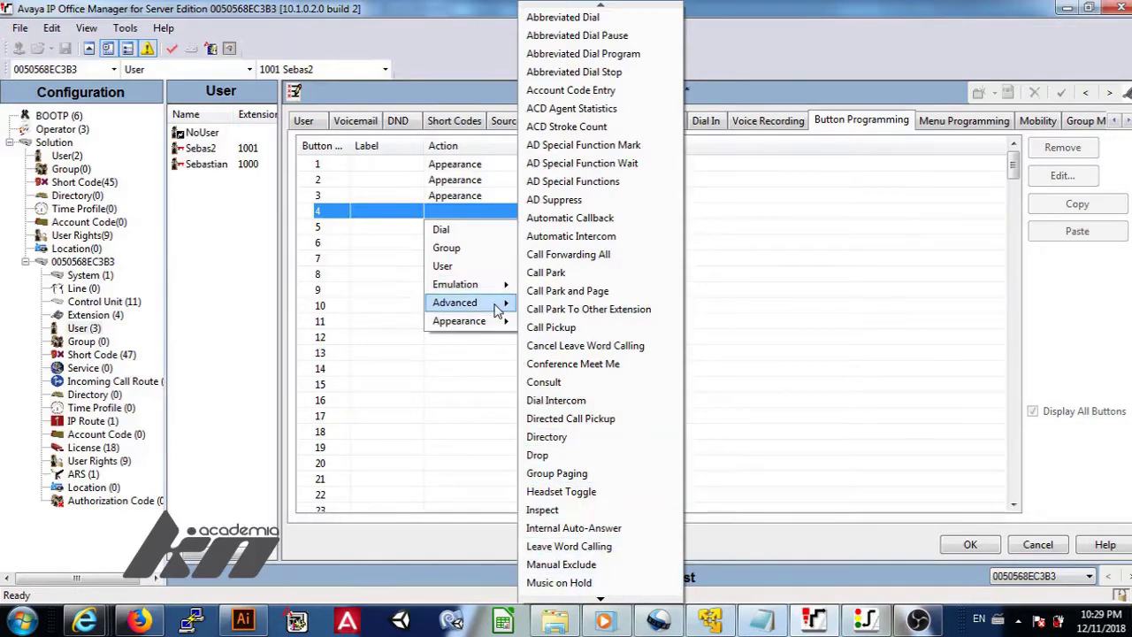
pyautogui.moveTo(498, 326)
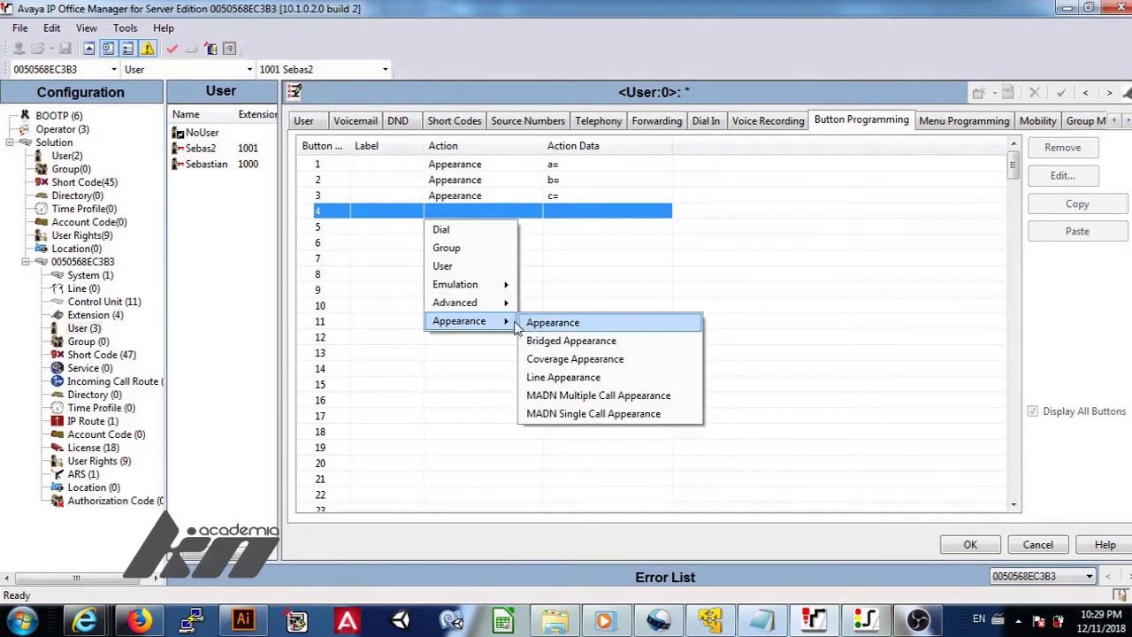
pyautogui.click(542, 324)
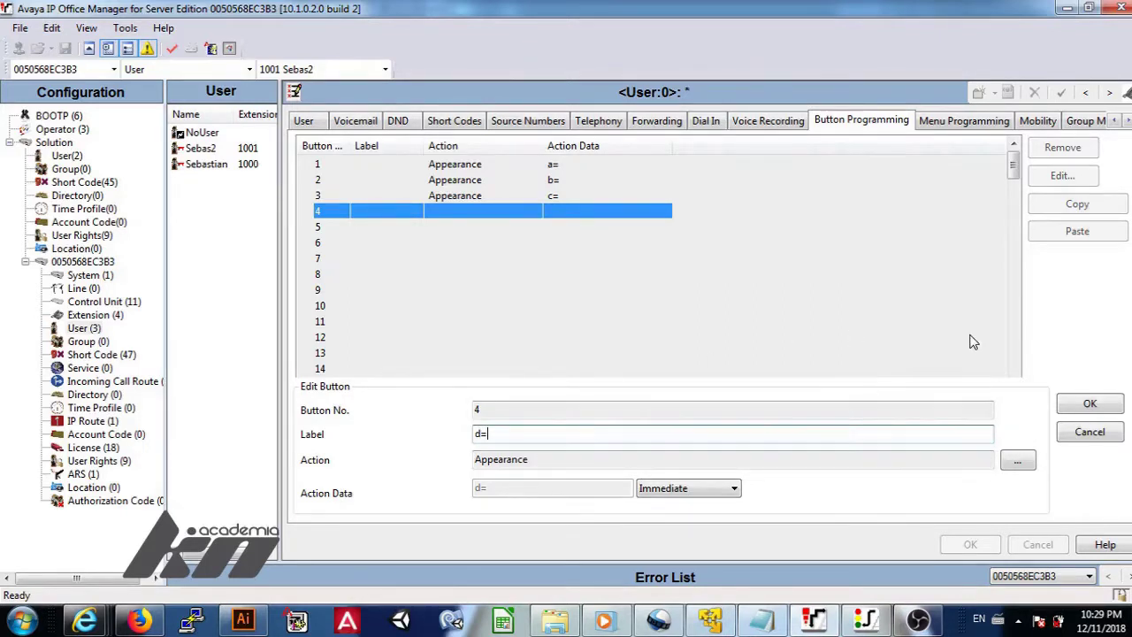
pyautogui.click(1088, 404)
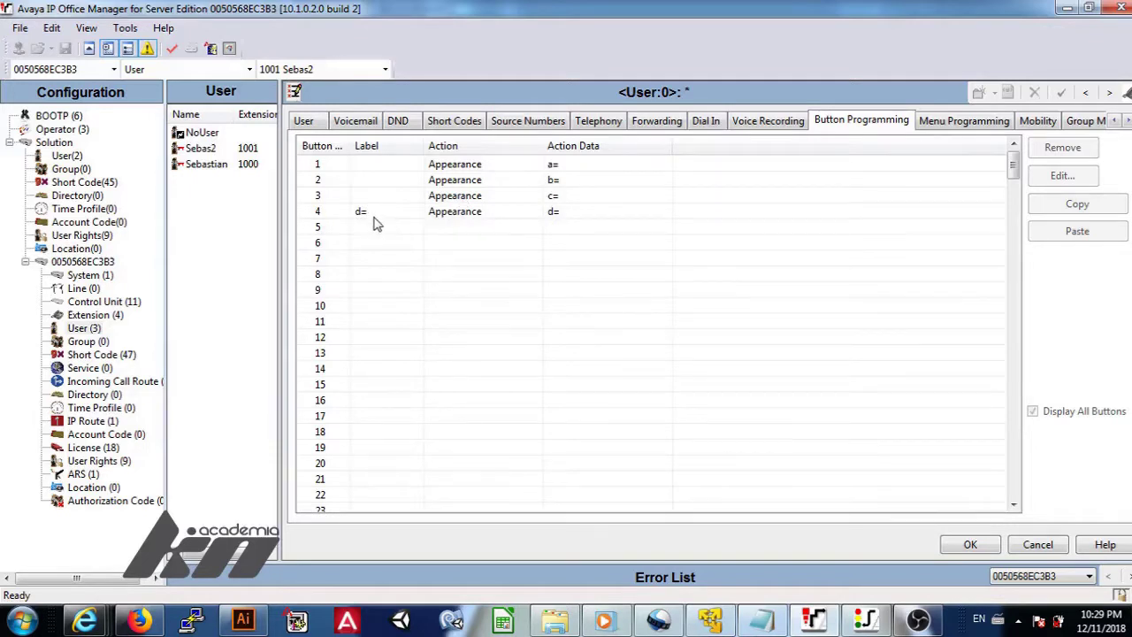
# Assign button 5 the Advanced > Forward > Forward Unconditional On action.
pyautogui.click(467, 233)
pyautogui.rightClick(469, 239)
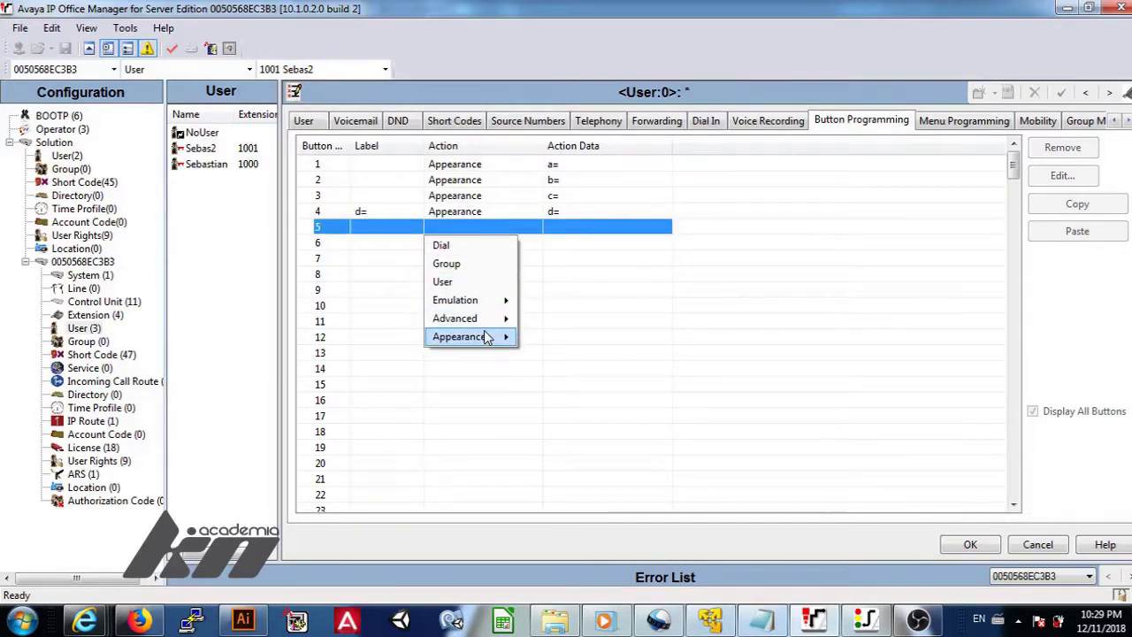
pyautogui.moveTo(485, 337)
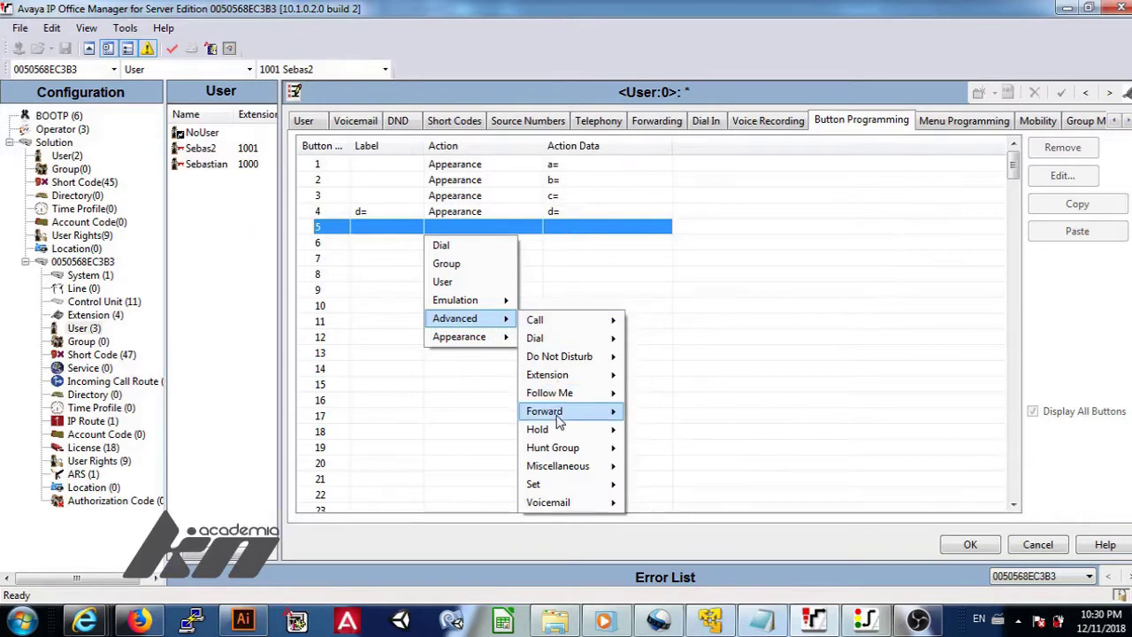
pyautogui.moveTo(560, 422)
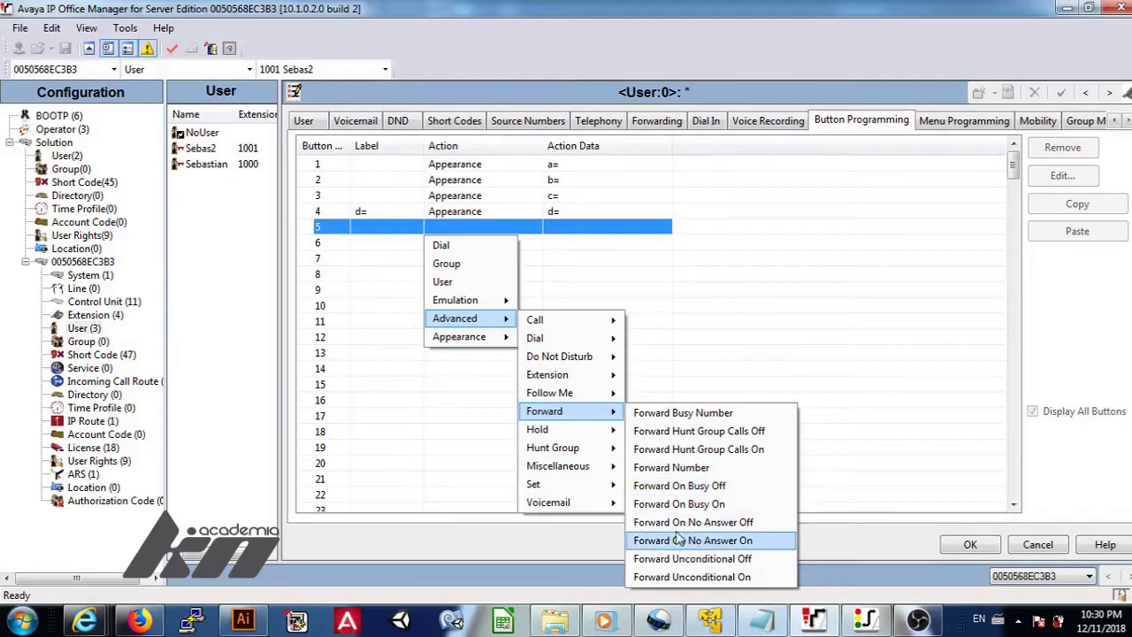
pyautogui.click(679, 578)
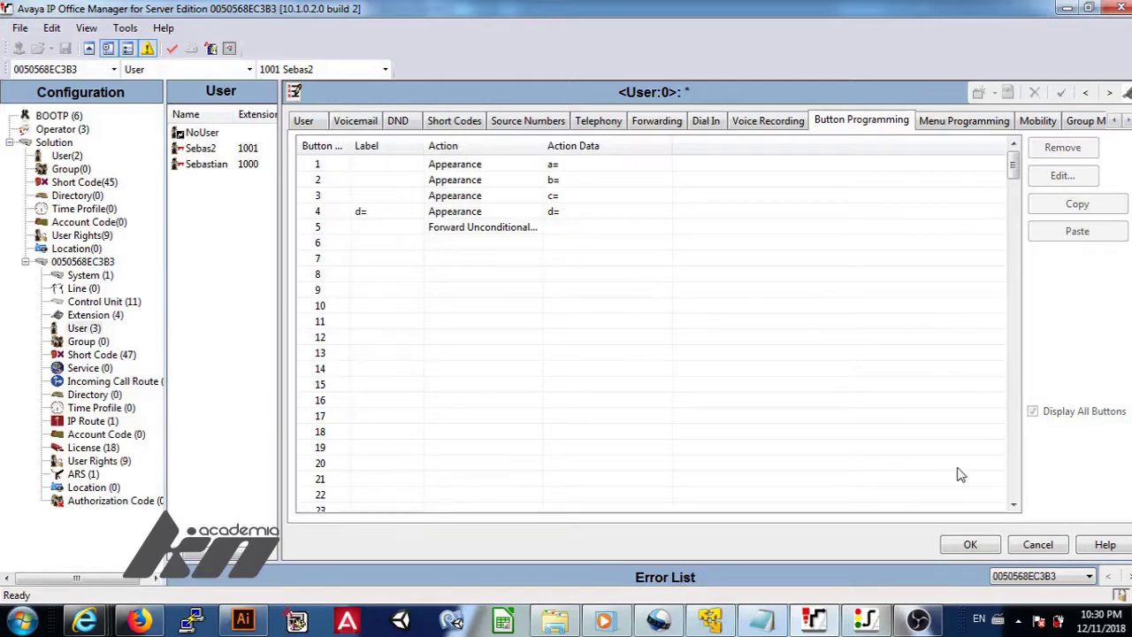
# Look through Menu Programming, Mobility, Group Membership, Announcements, Personal Directory and Web Self-Administration settings.
pyautogui.click(935, 125)
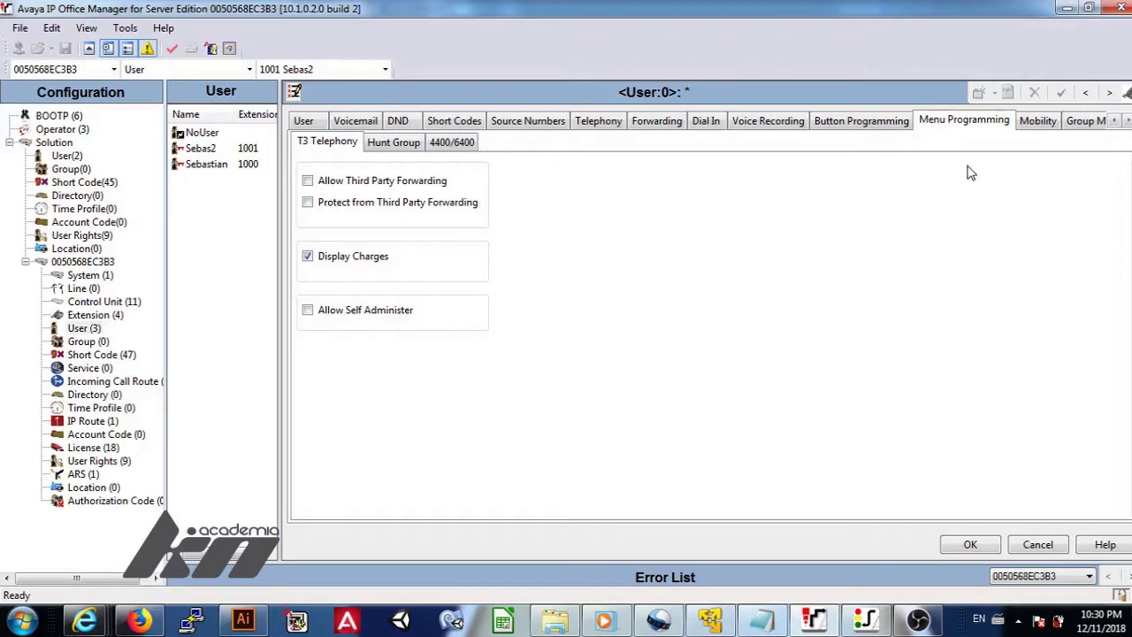
pyautogui.click(1040, 124)
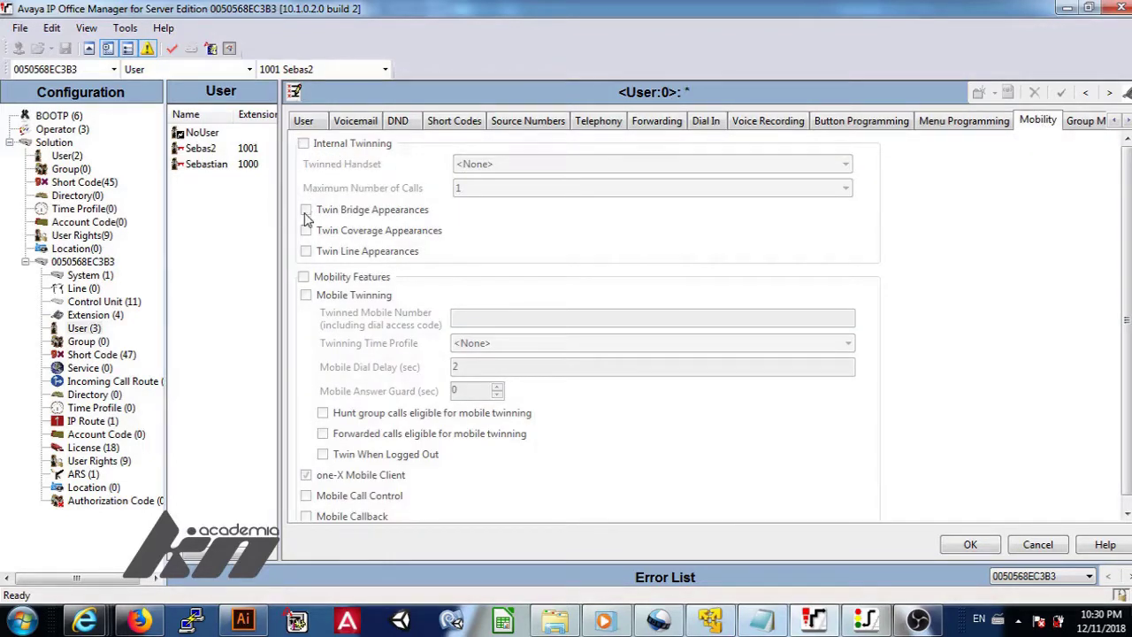
pyautogui.click(1079, 124)
pyautogui.click(1081, 123)
pyautogui.click(1080, 124)
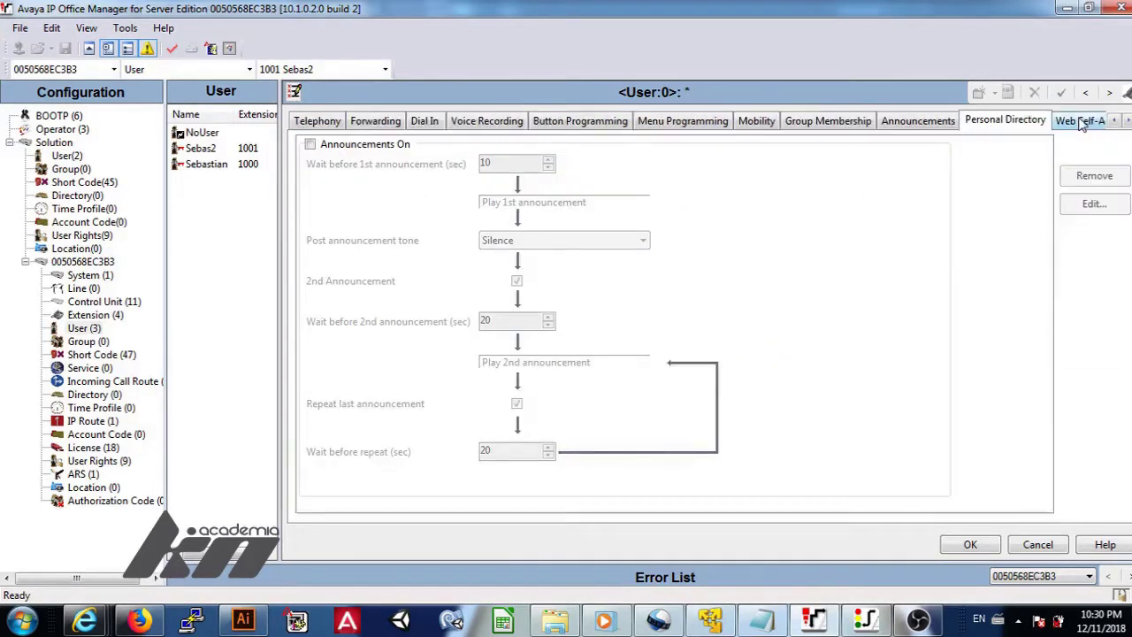
pyautogui.click(1075, 124)
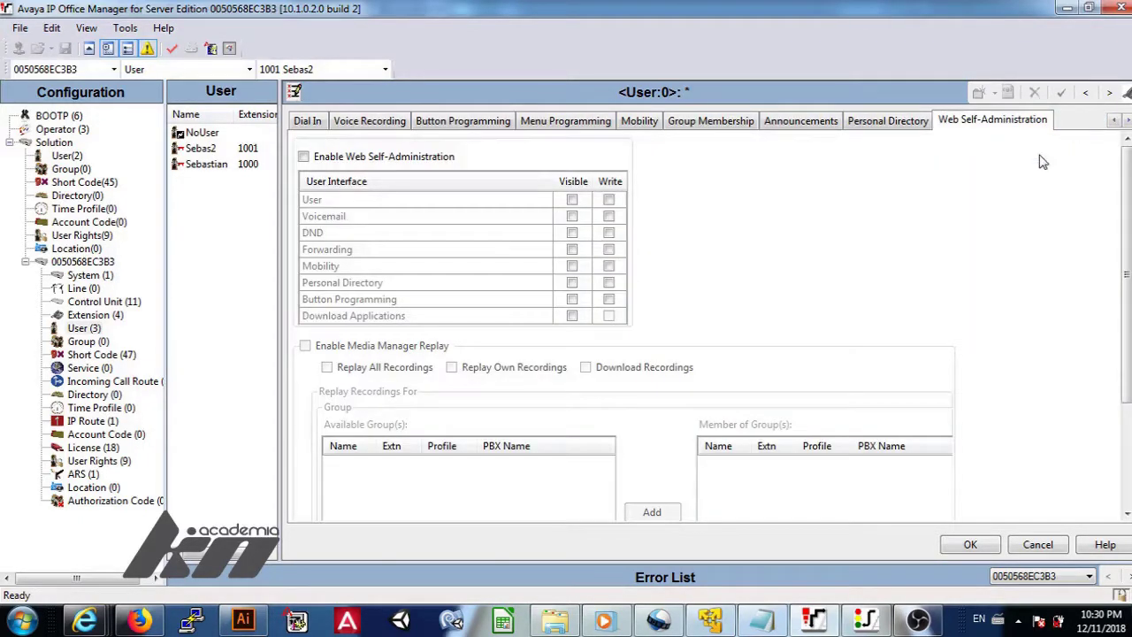
# Attempt saving, dismiss the login code error, then enter and confirm a login code.
pyautogui.click(971, 545)
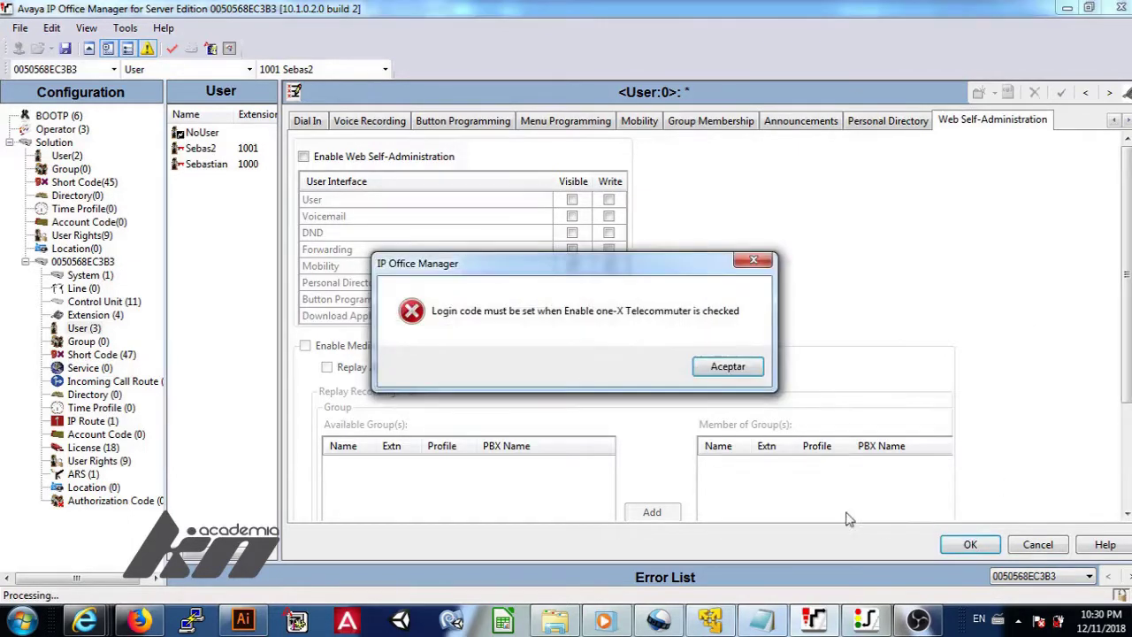
pyautogui.click(725, 366)
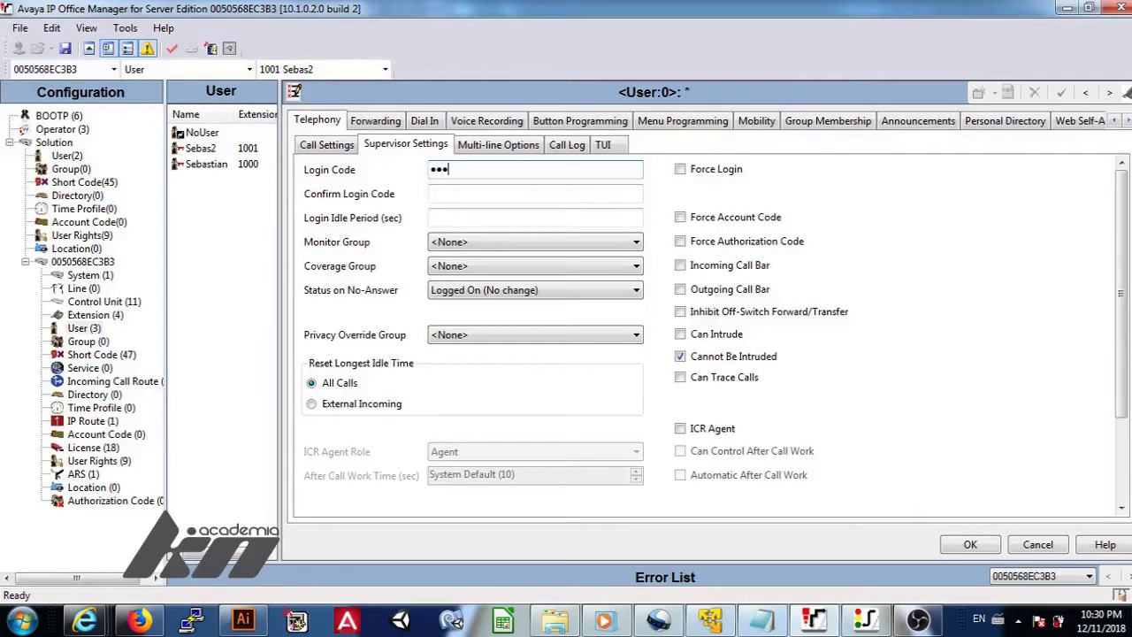
pyautogui.press('Tab')
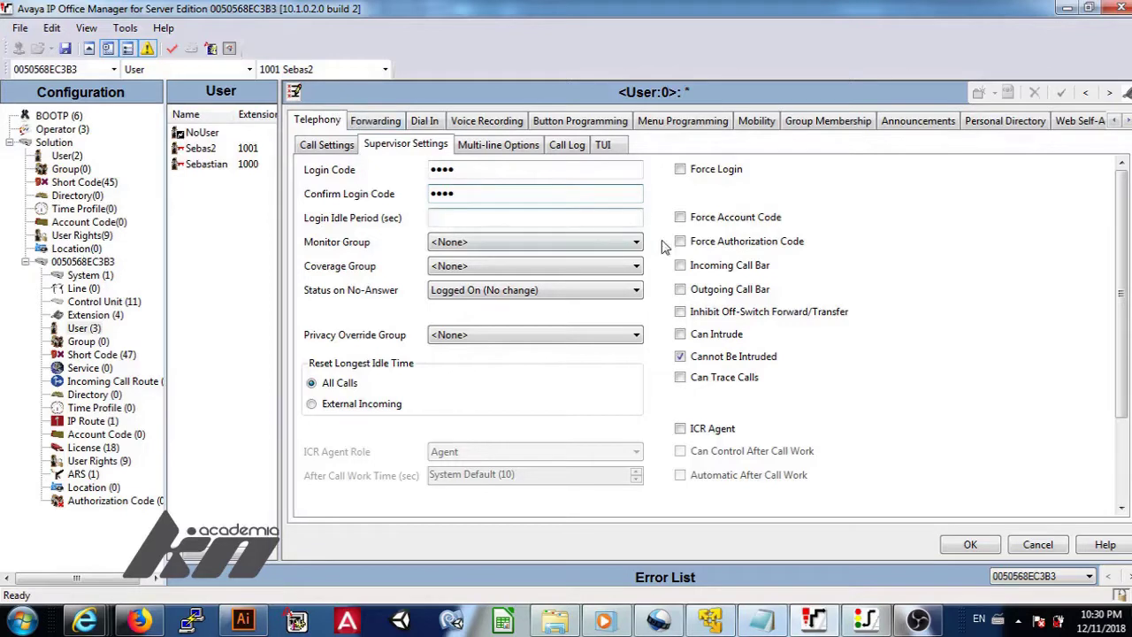
pyautogui.click(1115, 121)
pyautogui.click(1114, 121)
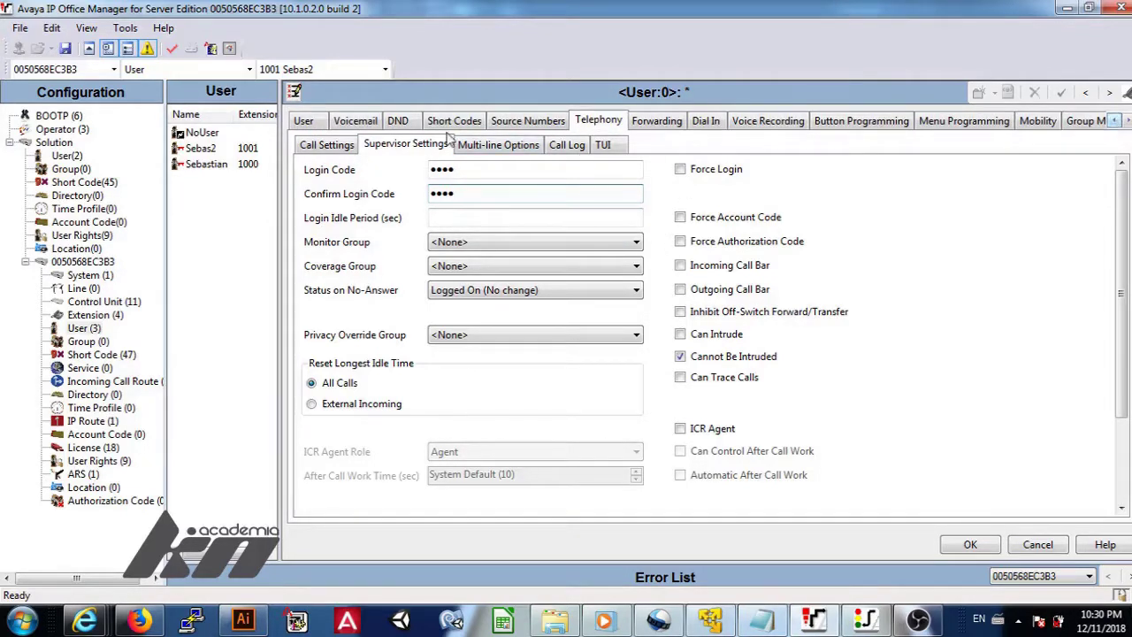
# Toggle Enable one-X TeleCommuter for KNacademia, save the user, and choose an H.323 VoIP extension.
pyautogui.click(311, 124)
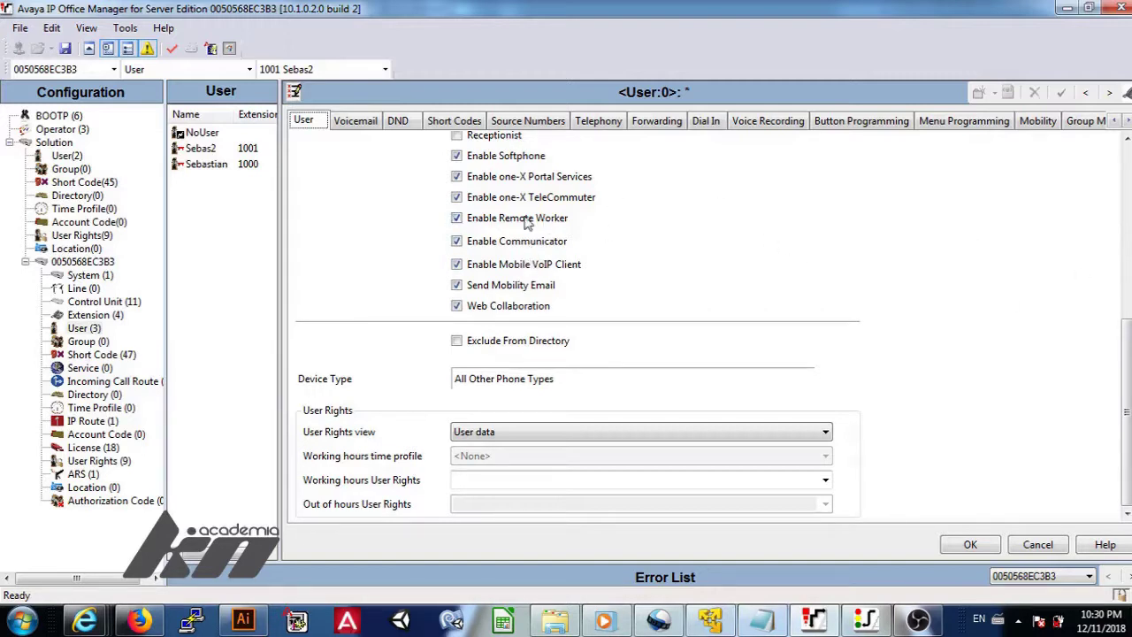
pyautogui.click(457, 197)
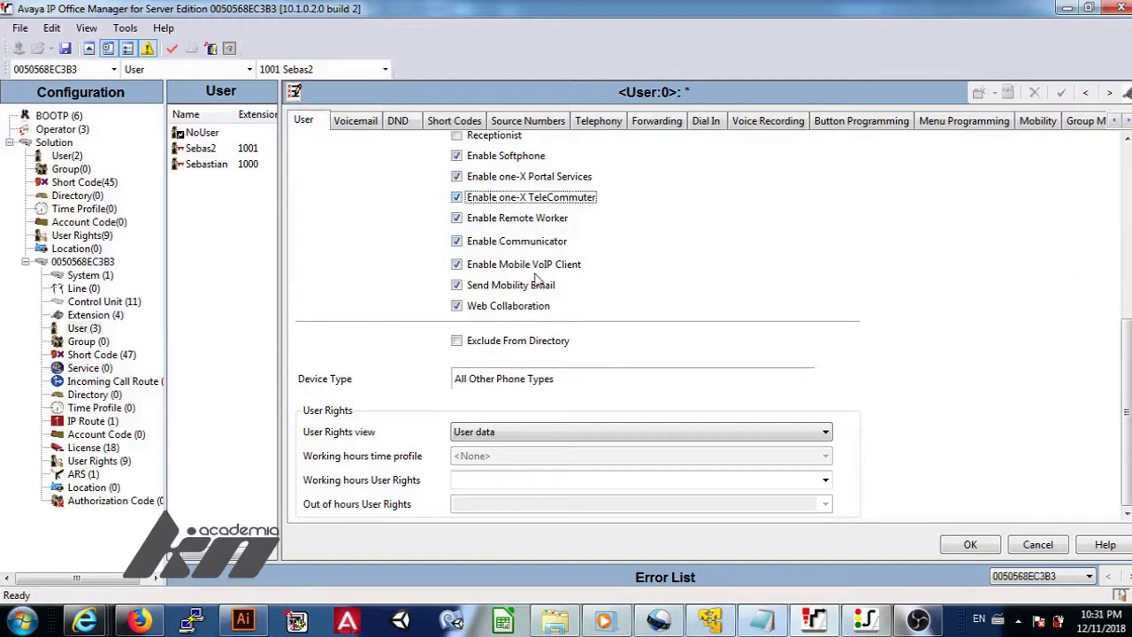
pyautogui.click(959, 542)
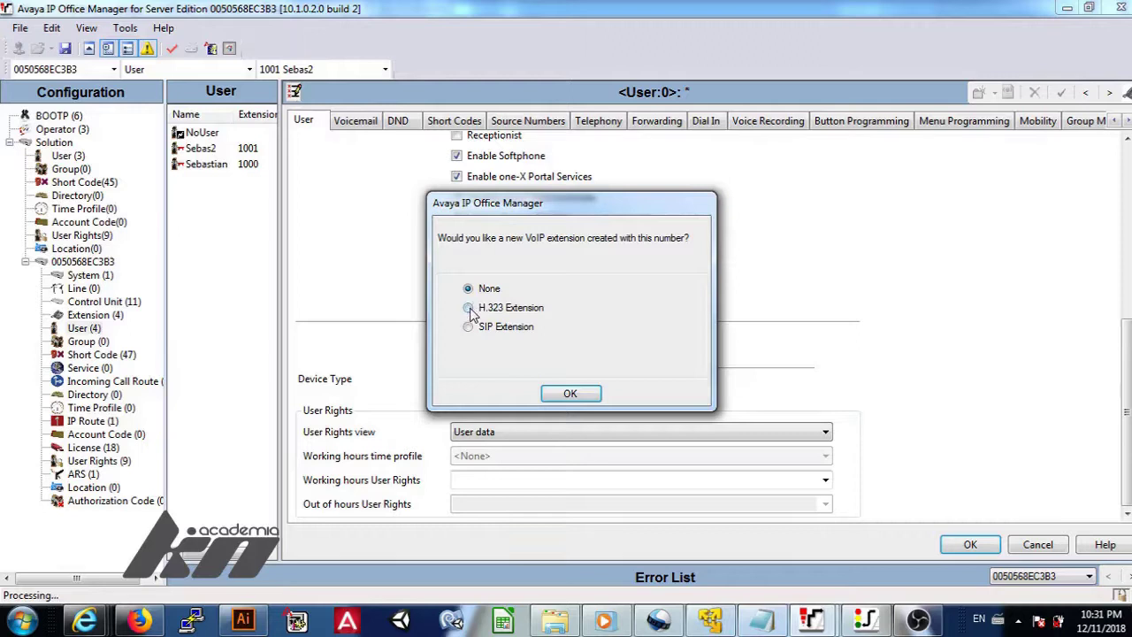
pyautogui.click(568, 392)
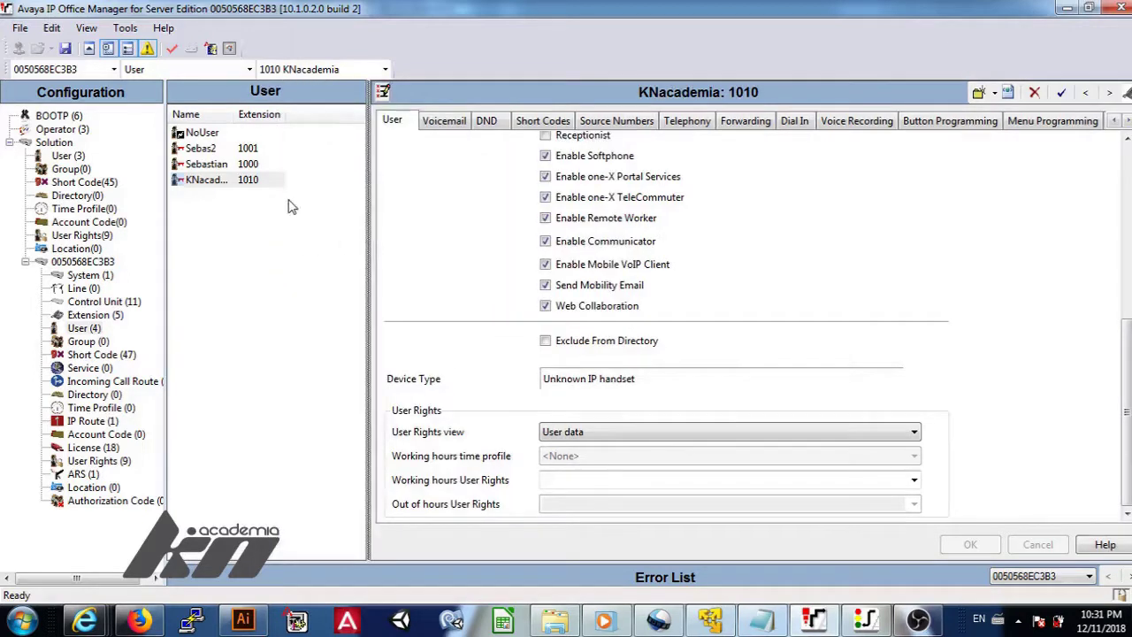
# Widen the user list to show KNacademia at 1010, select it, and launch Avaya Communicator.
pyautogui.moveTo(235, 115); pyautogui.dragTo(281, 115)
pyautogui.click(236, 181)
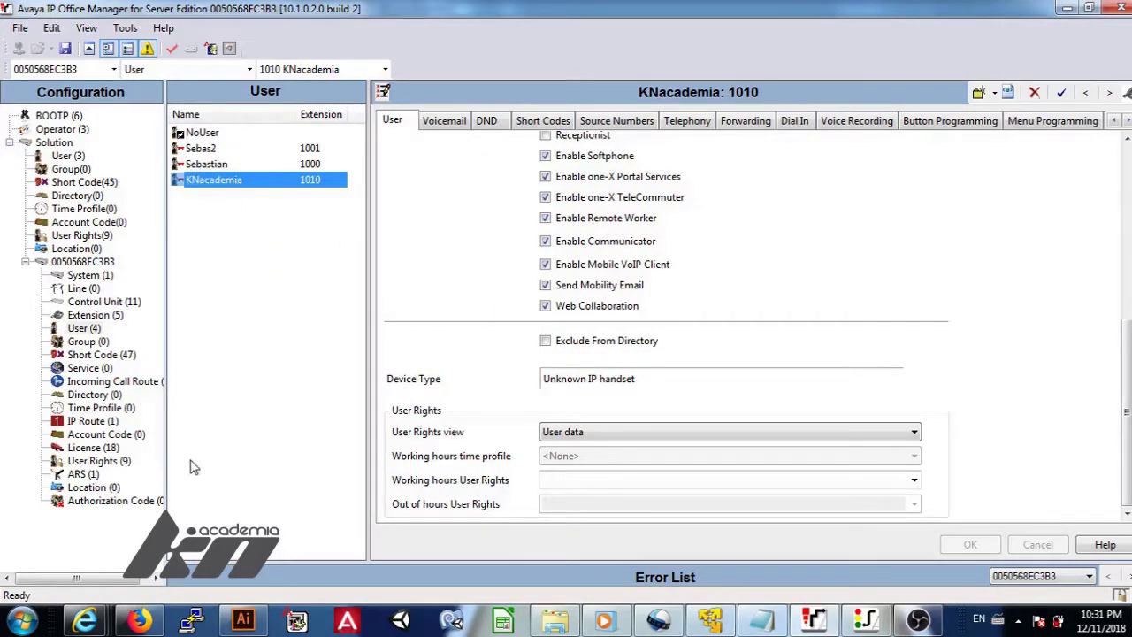
pyautogui.click(24, 621)
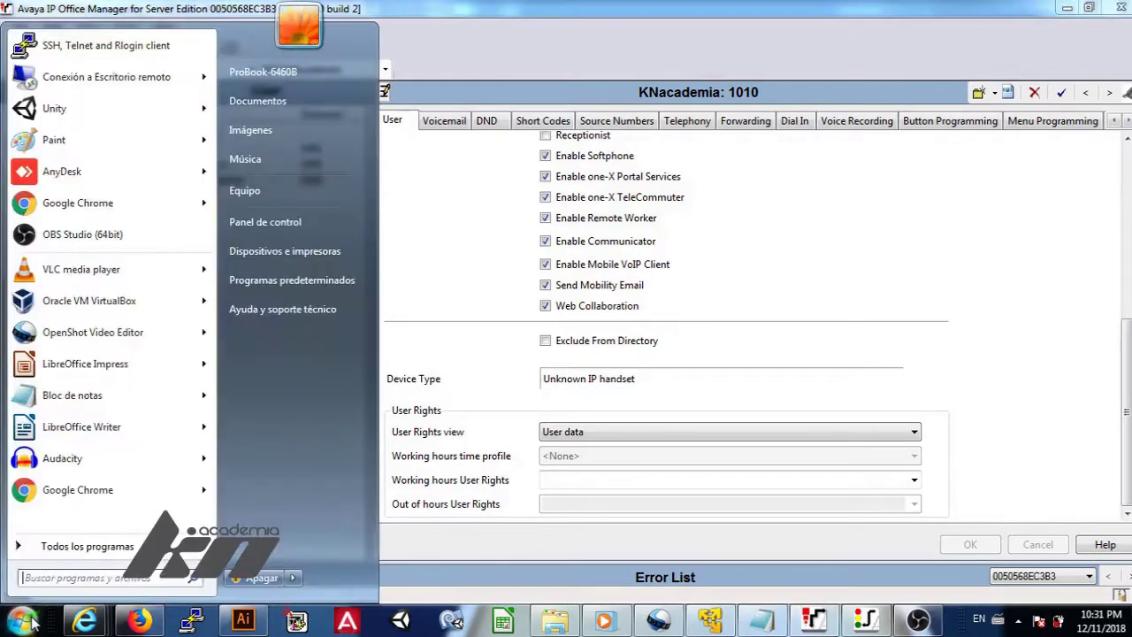
pyautogui.click(23, 621)
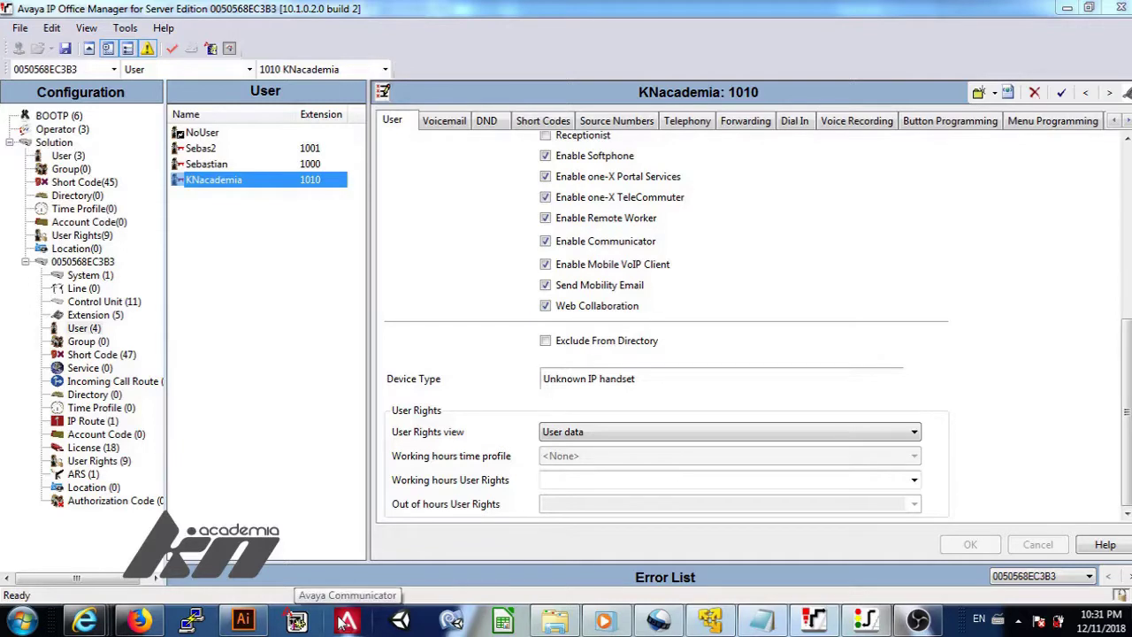
pyautogui.click(342, 622)
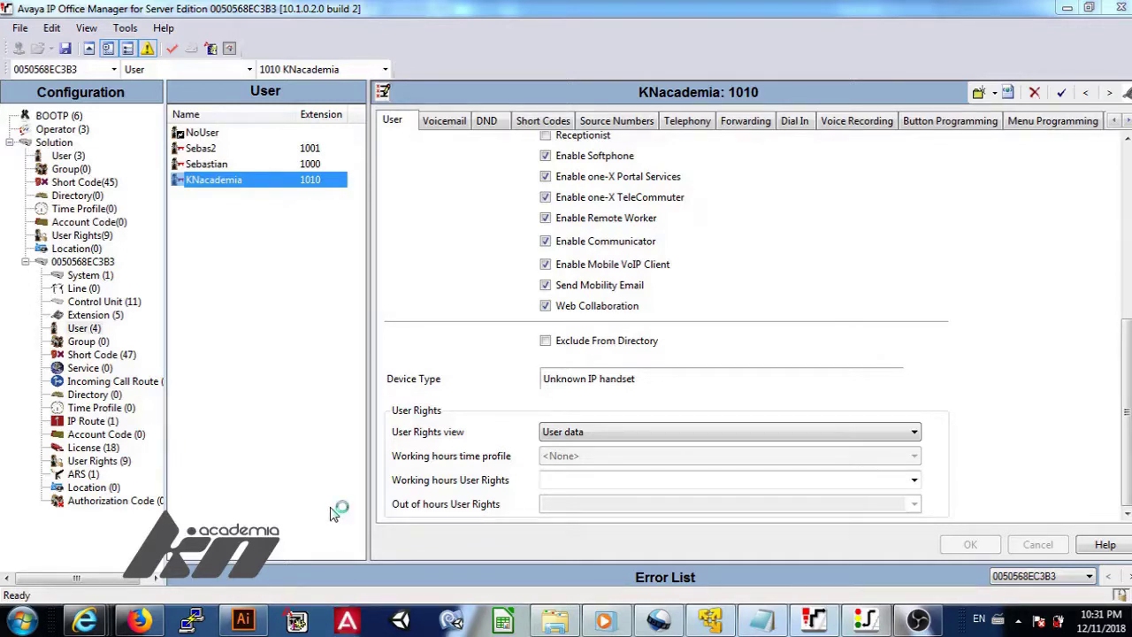